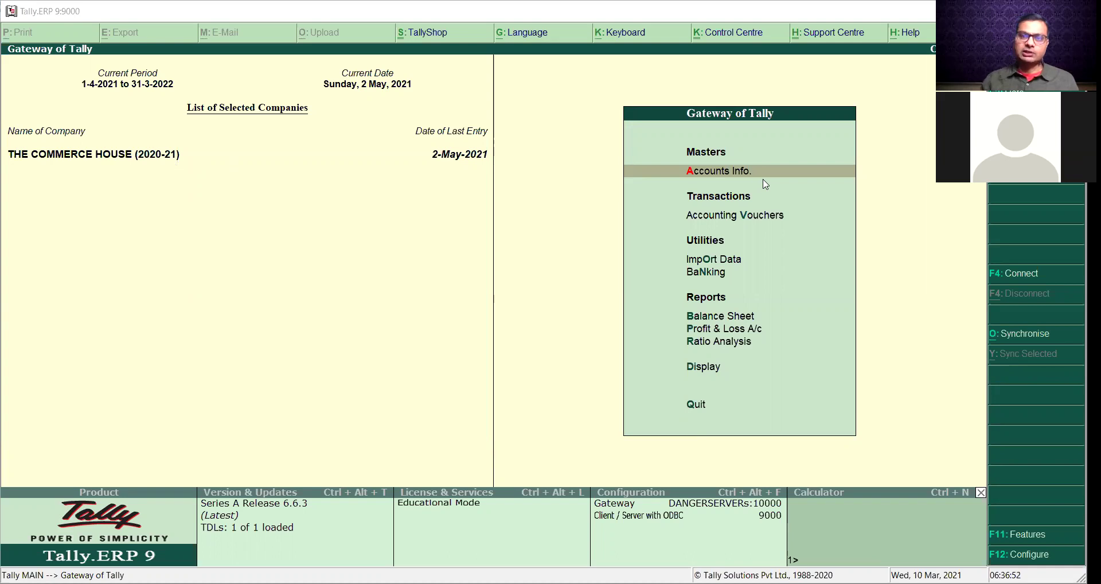
Open accounting voucher creation and go back through the two most recent payment vouchers
click(730, 213)
click(730, 213)
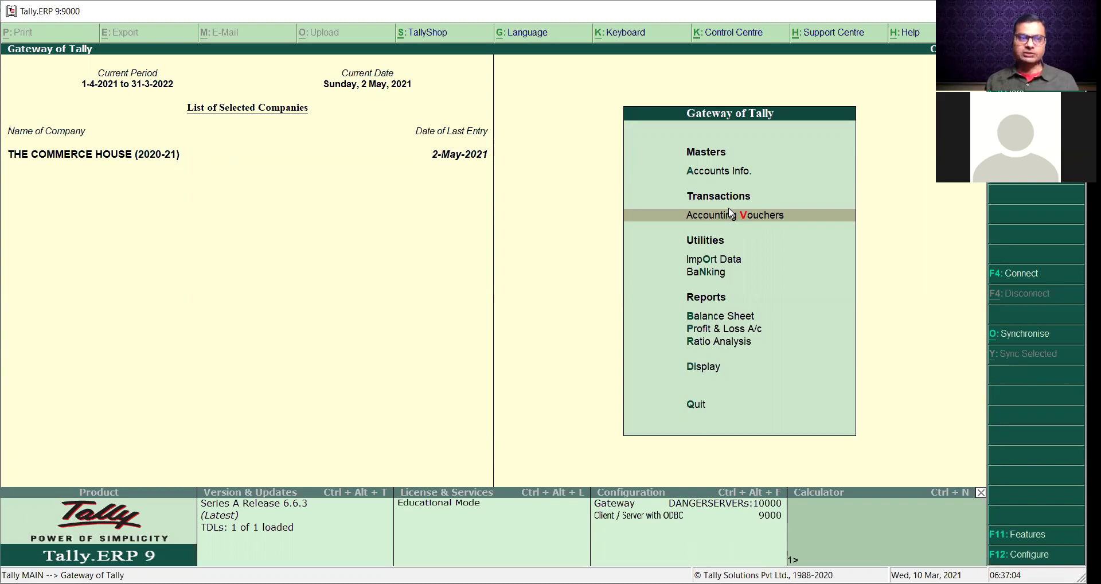
click(730, 213)
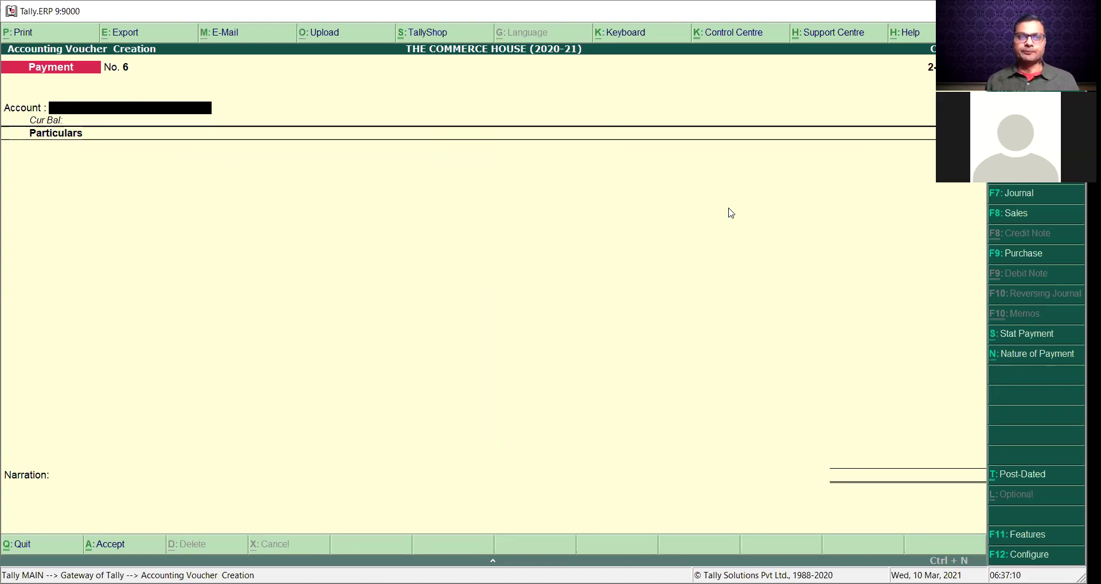
key(Page_Up)
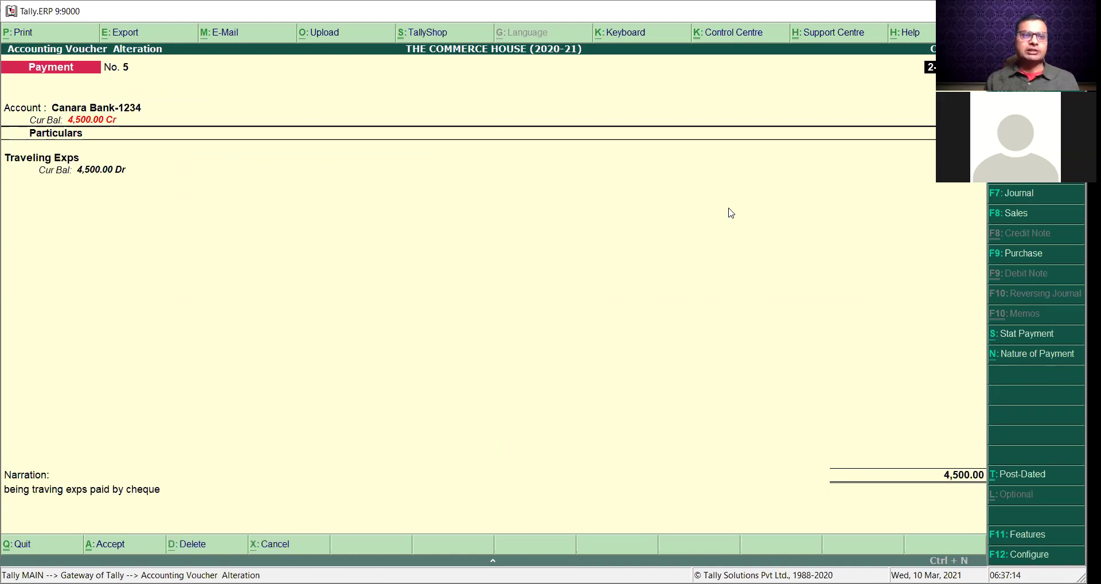
key(Page_Up)
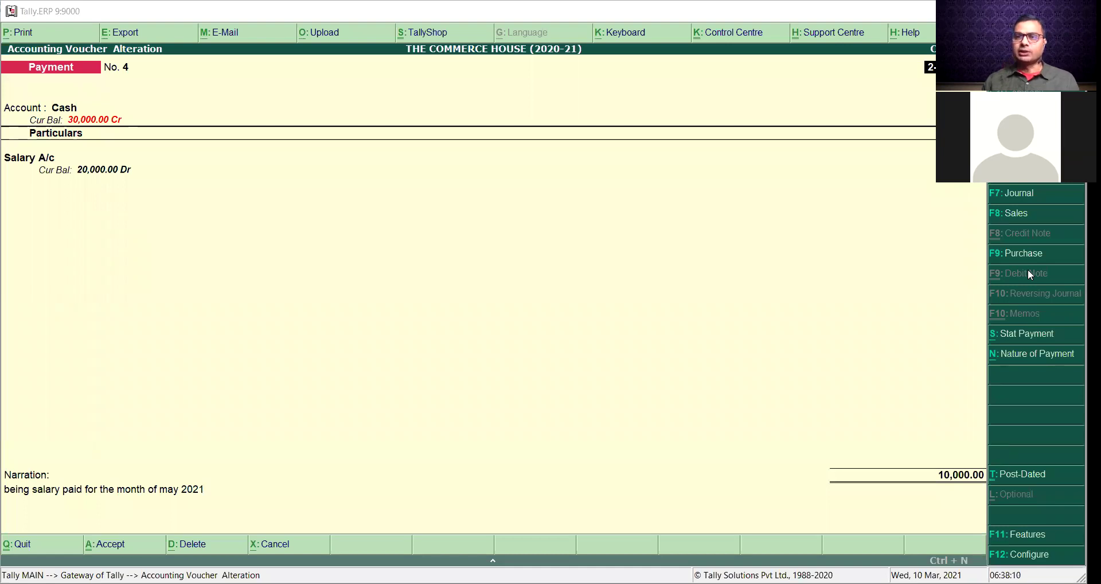
Switch from payment to receipt vouchers and leave the altered salary voucher unsaved, returning to a blank receipt
click(1014, 175)
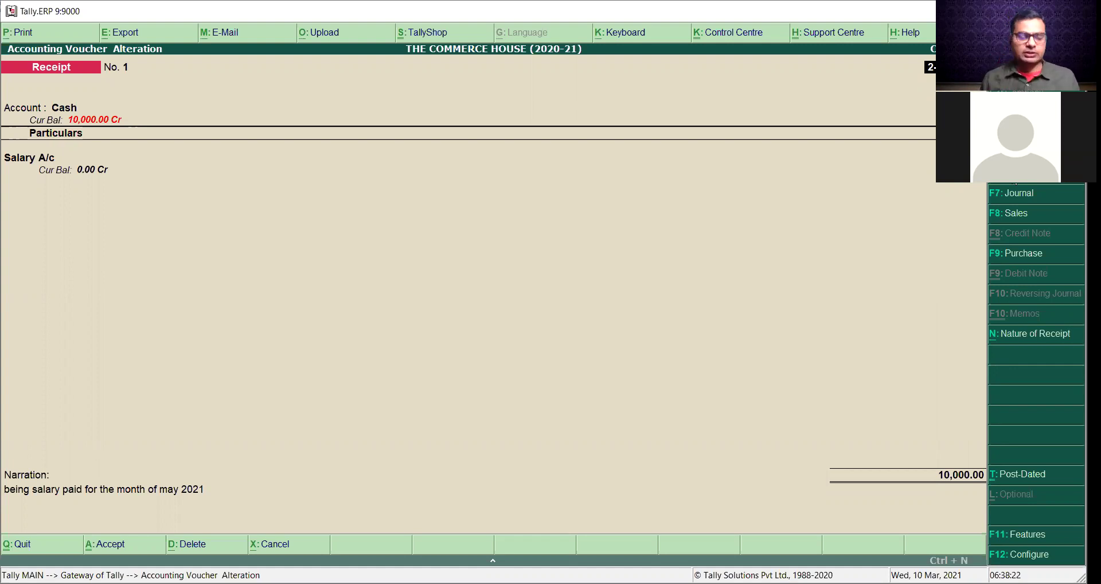
key(alt+d)
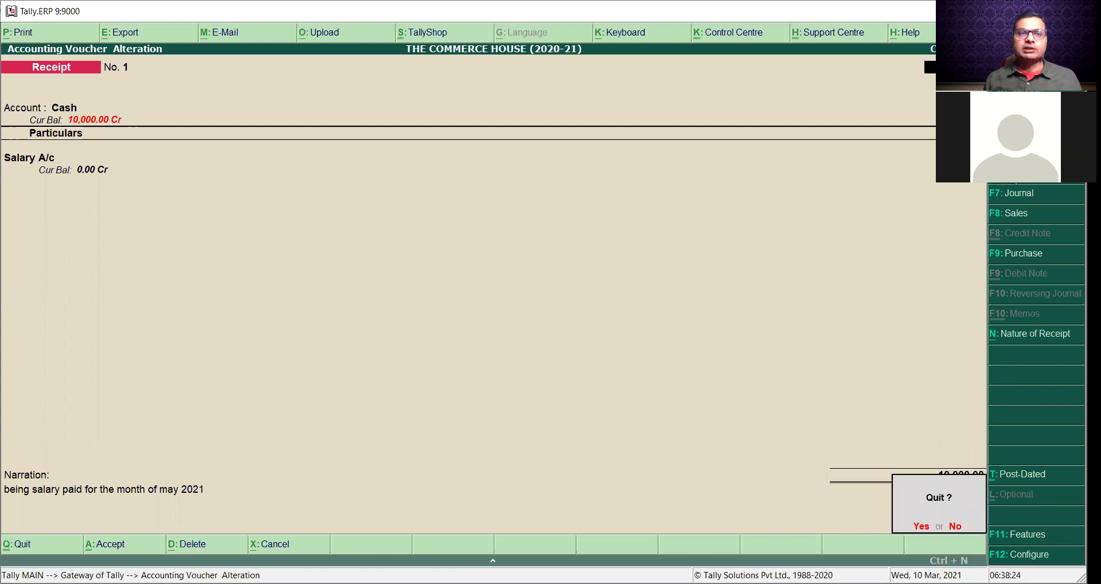
key(Return)
key(Escape)
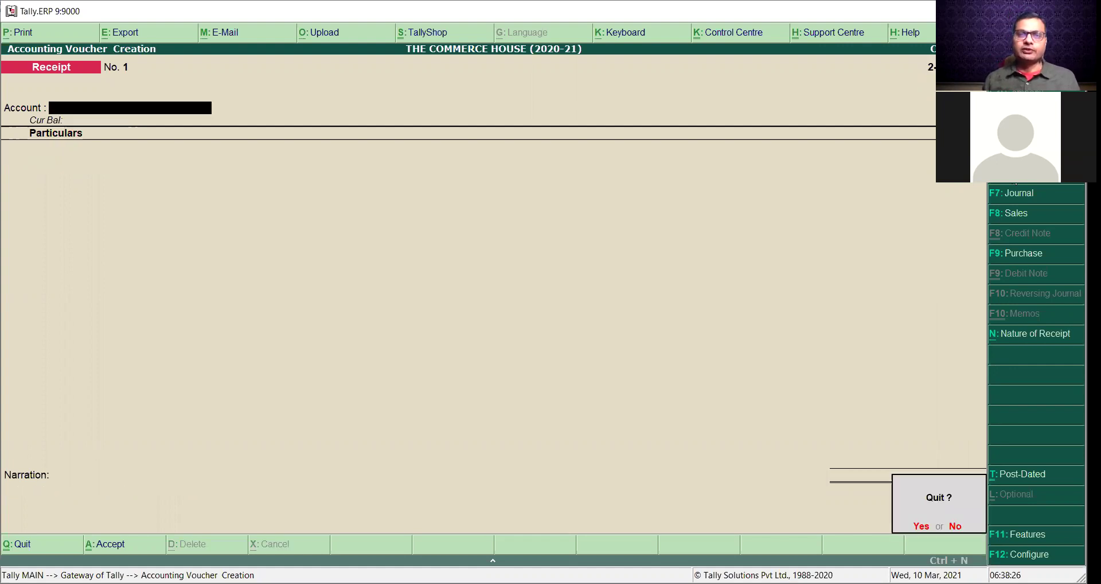
key(Return)
key(Return)
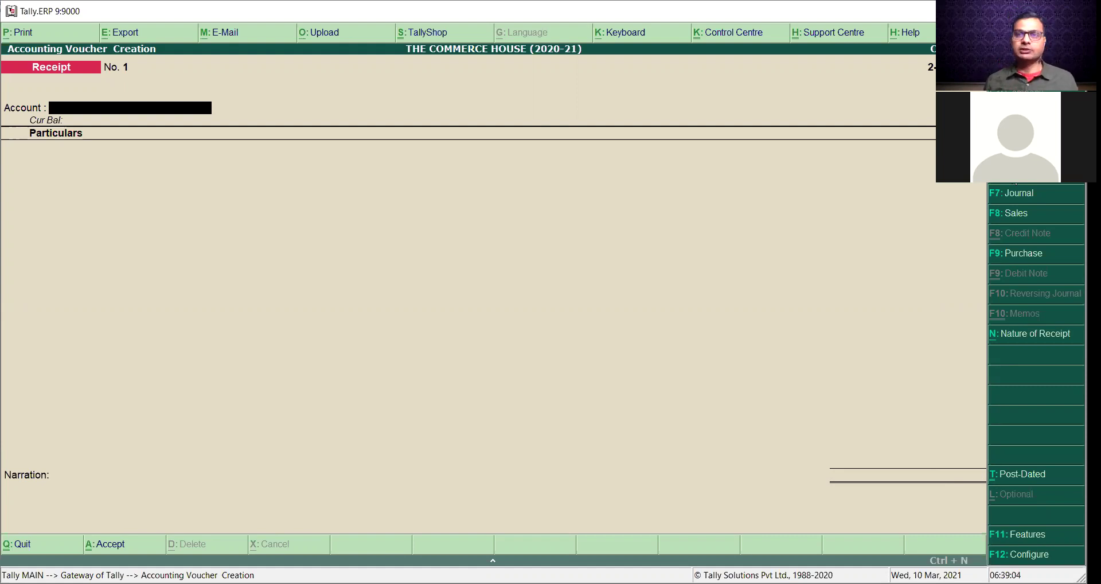
Set the receipt voucher's account to Cash
text(C)
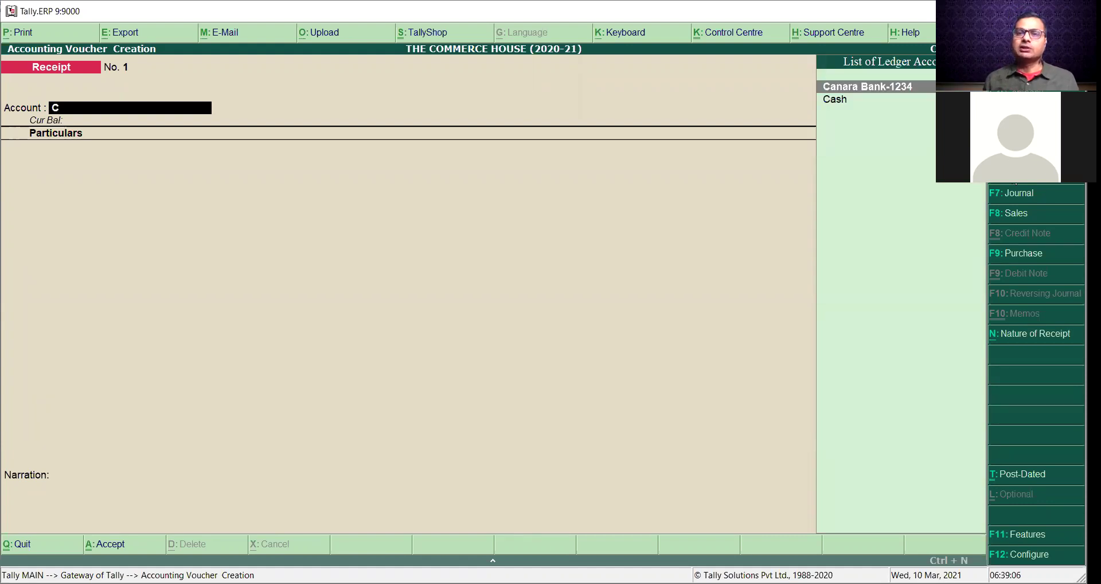
key(Down)
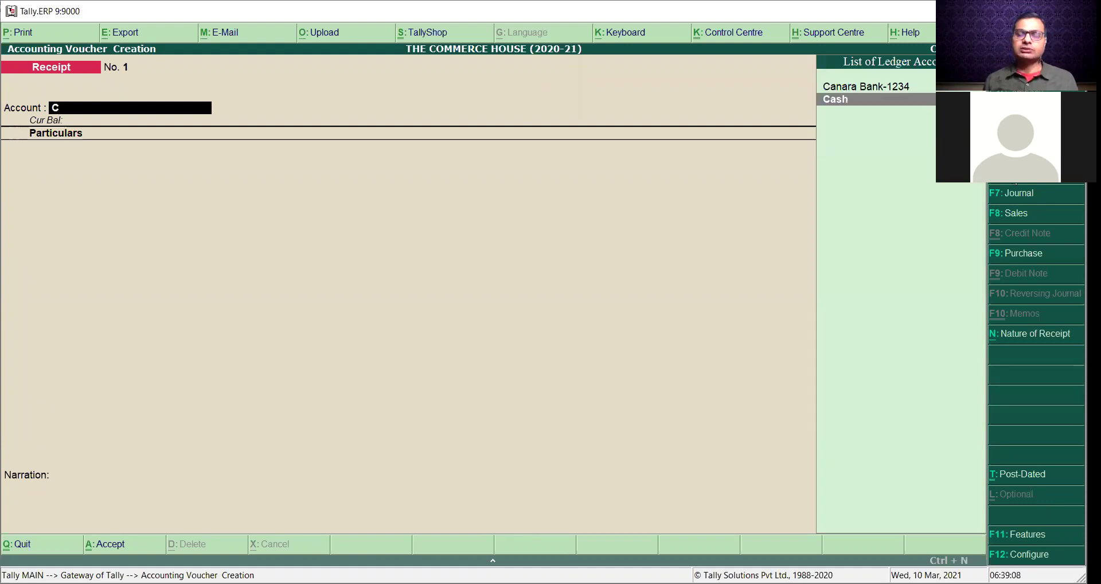
key(Return)
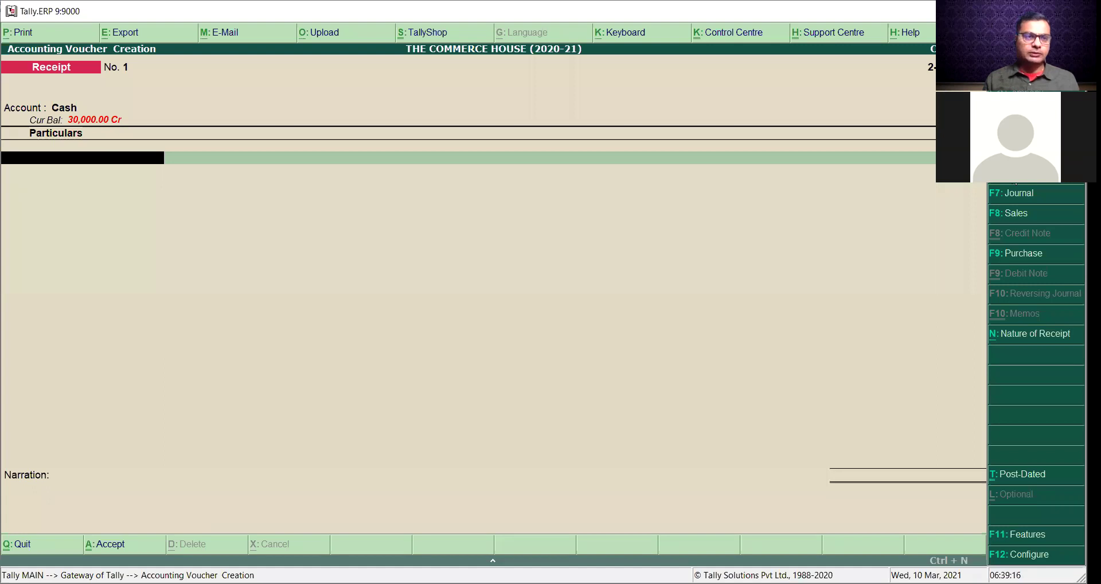
Create a new ledger from the receipt's particulars line, entering the customer's account name and leaving the alias blank
text(d)
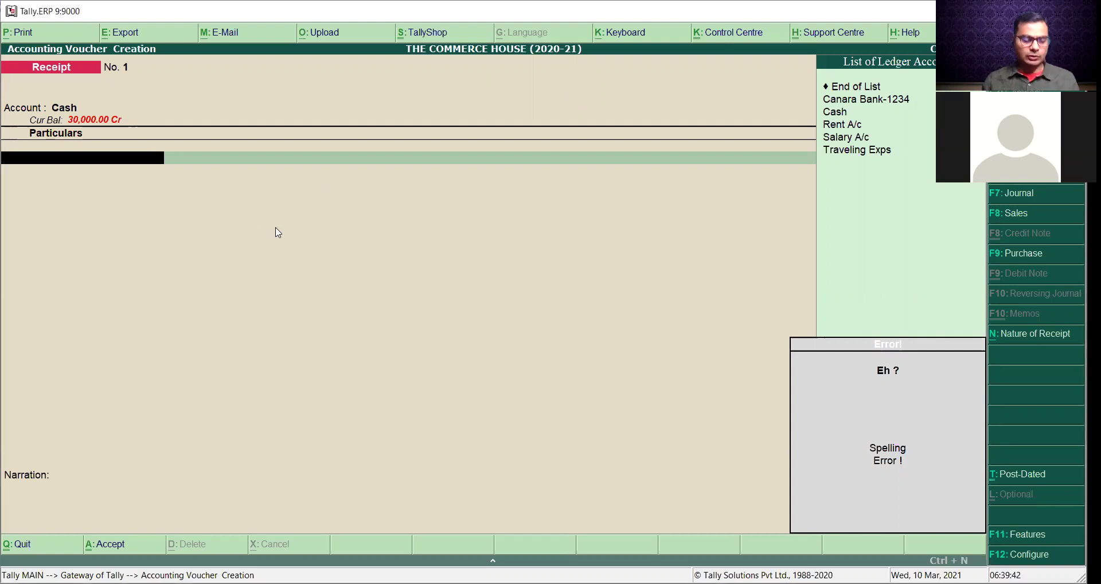
key(alt+c)
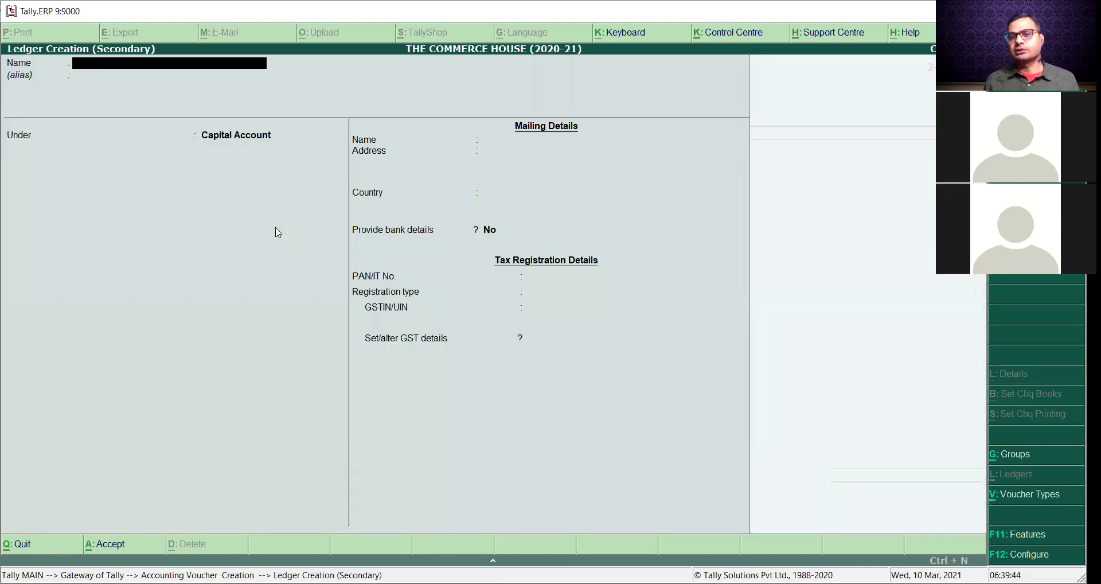
text(Moha)
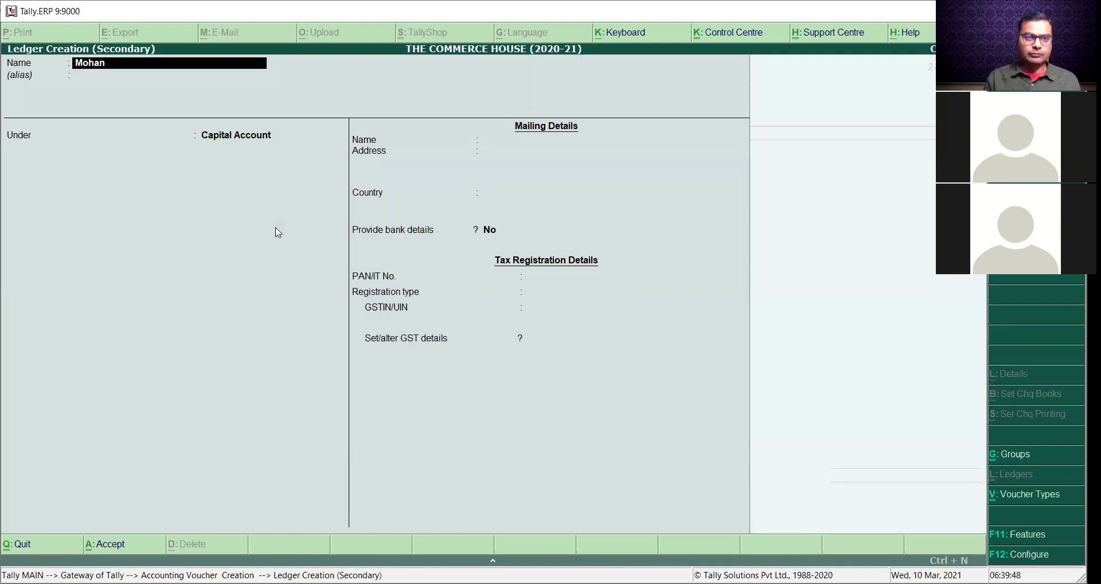
text(n A/c)
key(Return)
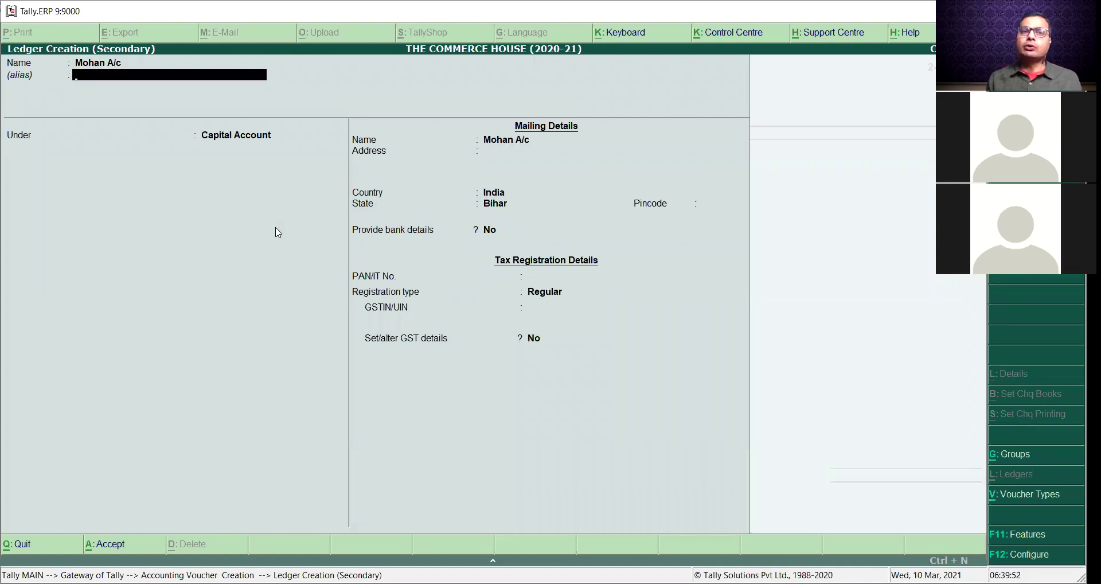
key(Return)
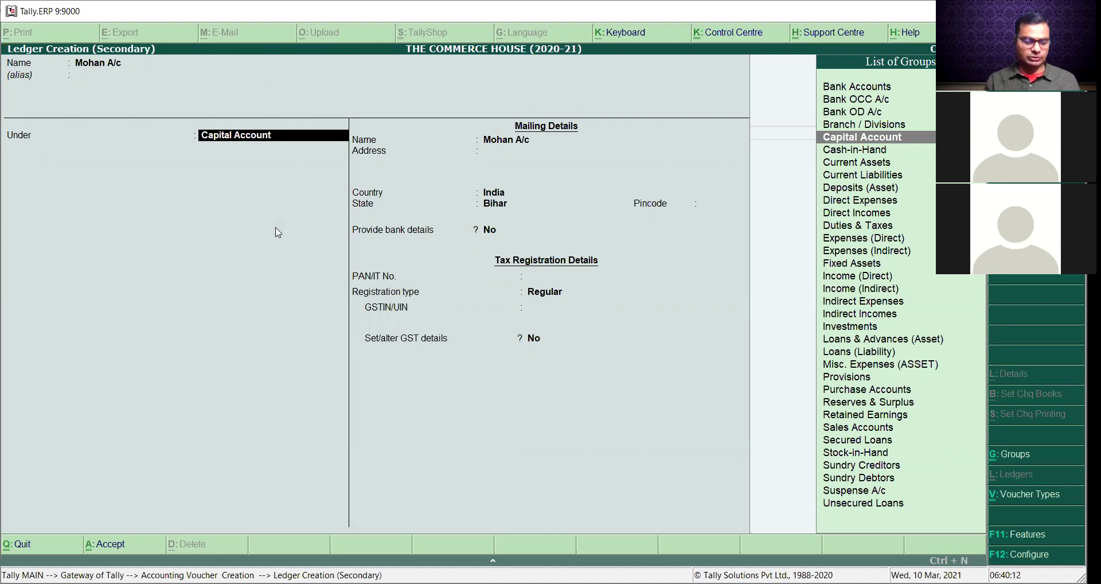
Place the customer's ledger under Sundry Debtors with bill-by-bill balances set to No
text(Su)
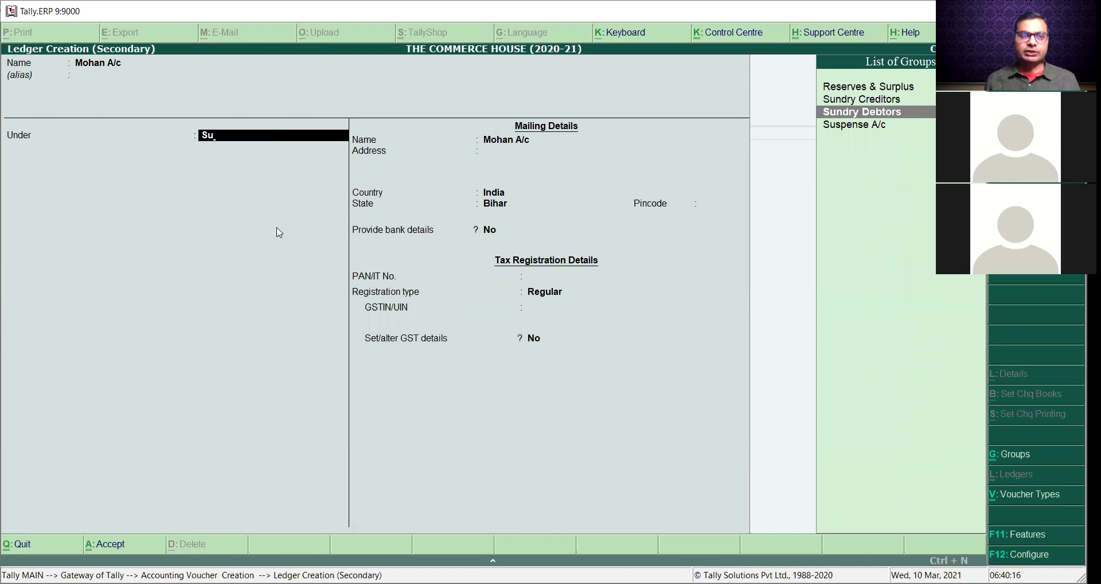
key(Return)
text(n)
key(Return)
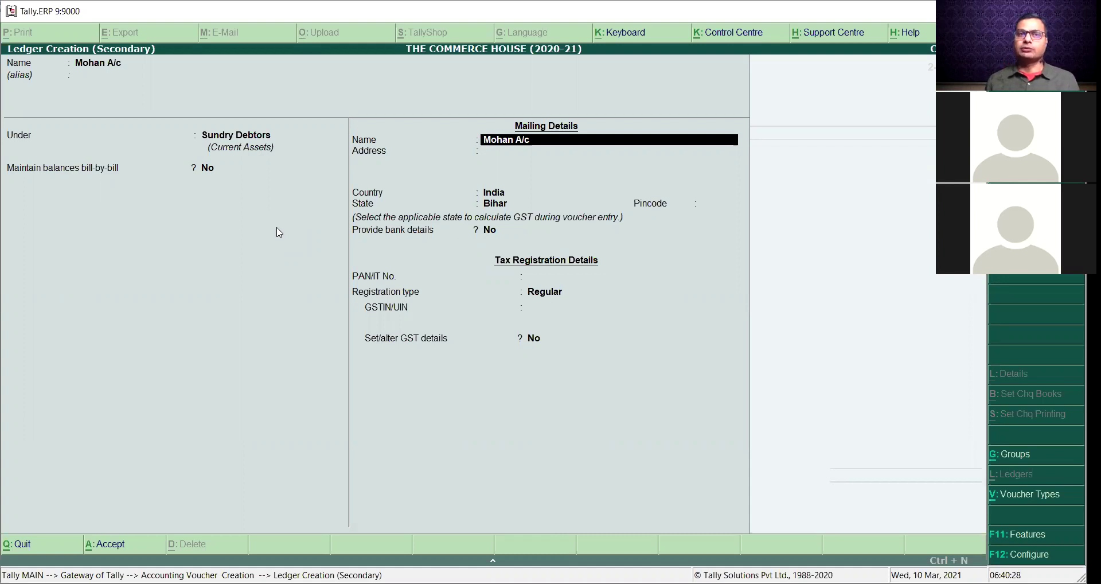
Fill in the customer's two-line mailing address and pincode, keeping India as country and Bihar as state
key(Return)
key(Return)
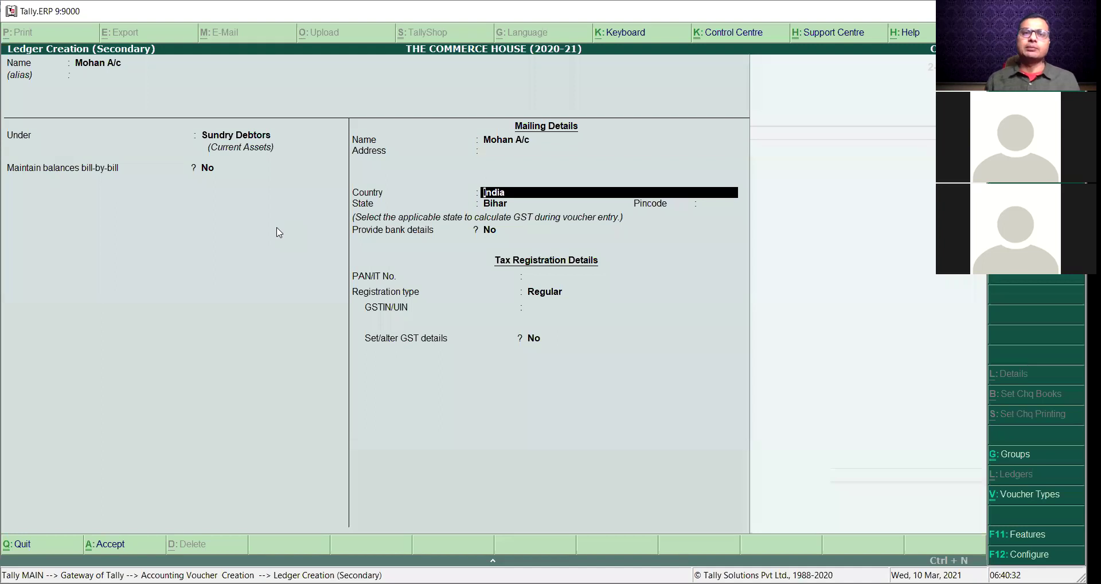
key(BackSpace)
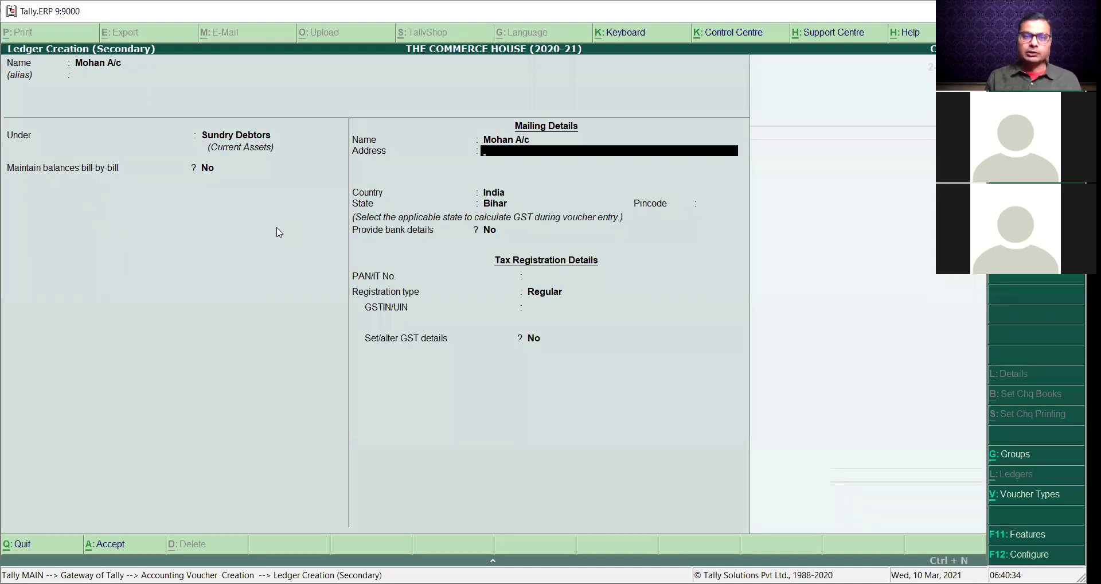
text(Janpul Chowk)
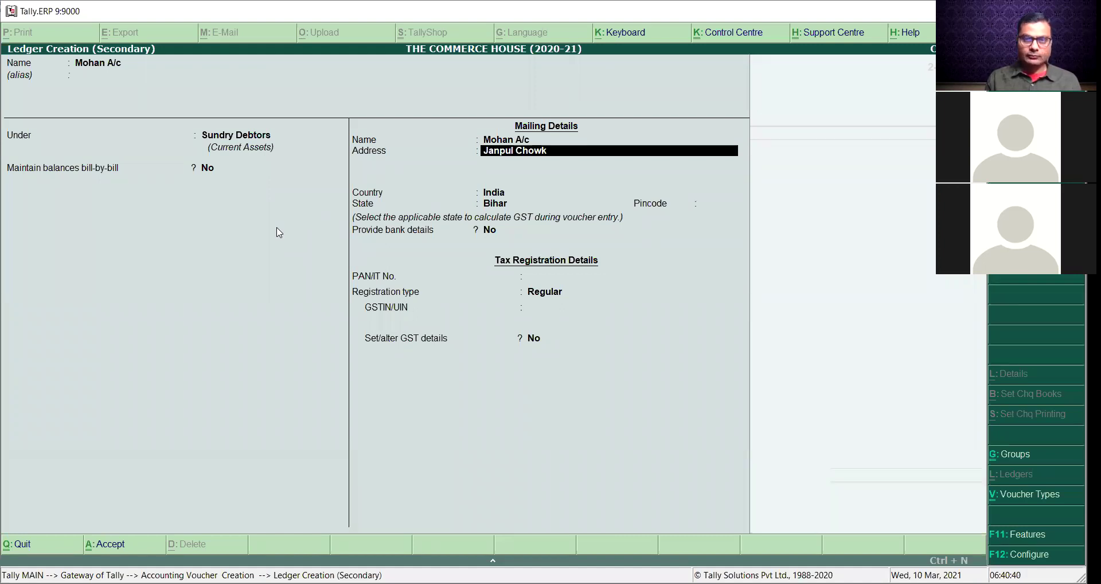
key(Return)
text(Motihari)
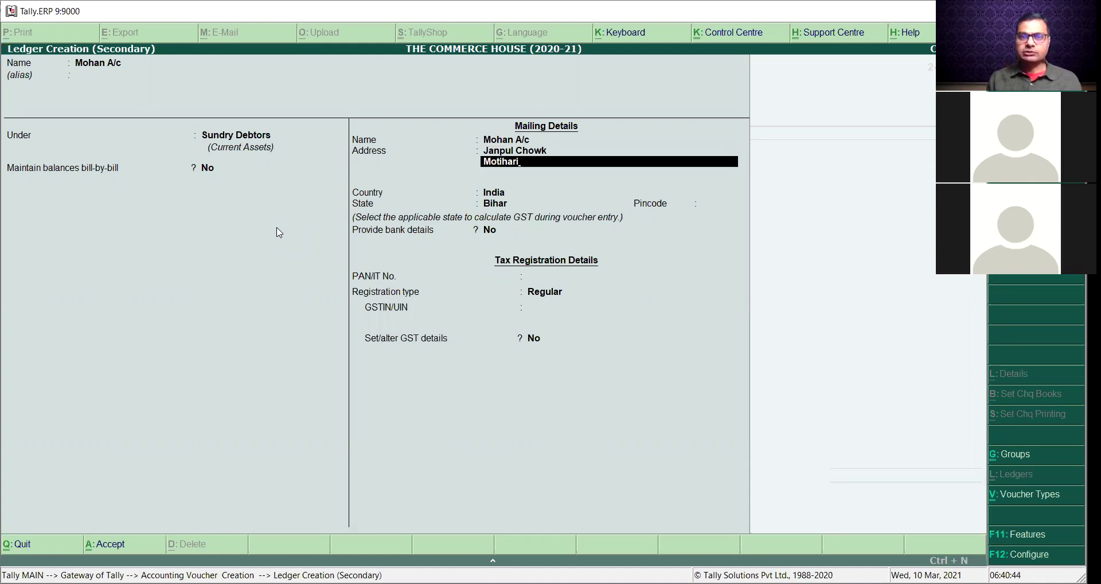
key(Return)
key(Return)
key(Return)
key(Return)
text(845401)
key(Return)
Enter the customer's GSTIN with the Regular registration type and save the ledger
key(Return)
key(Return)
key(Return)
text(10ABCD)
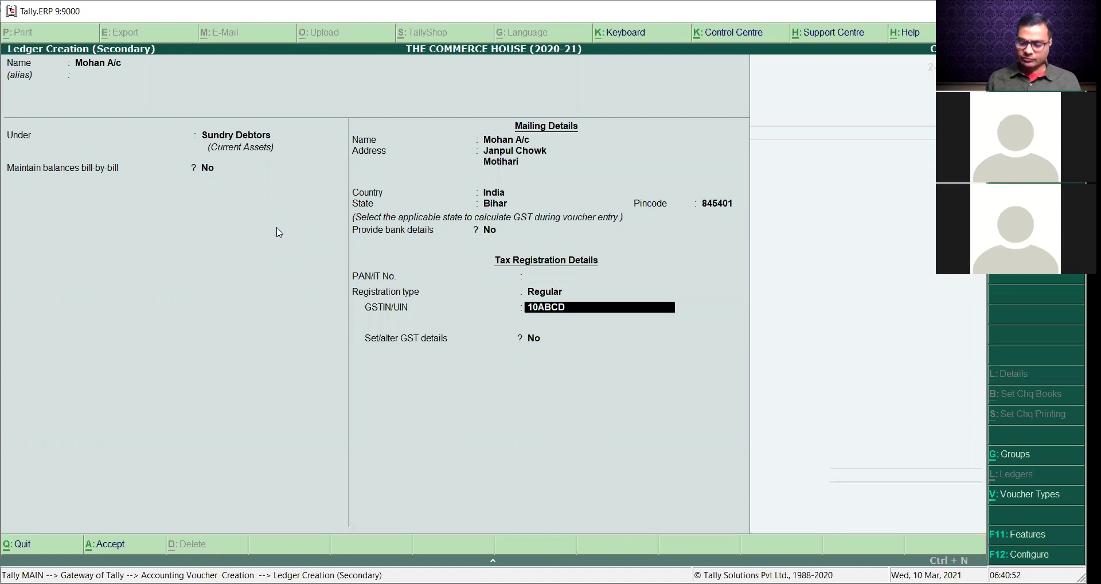
text(1234)
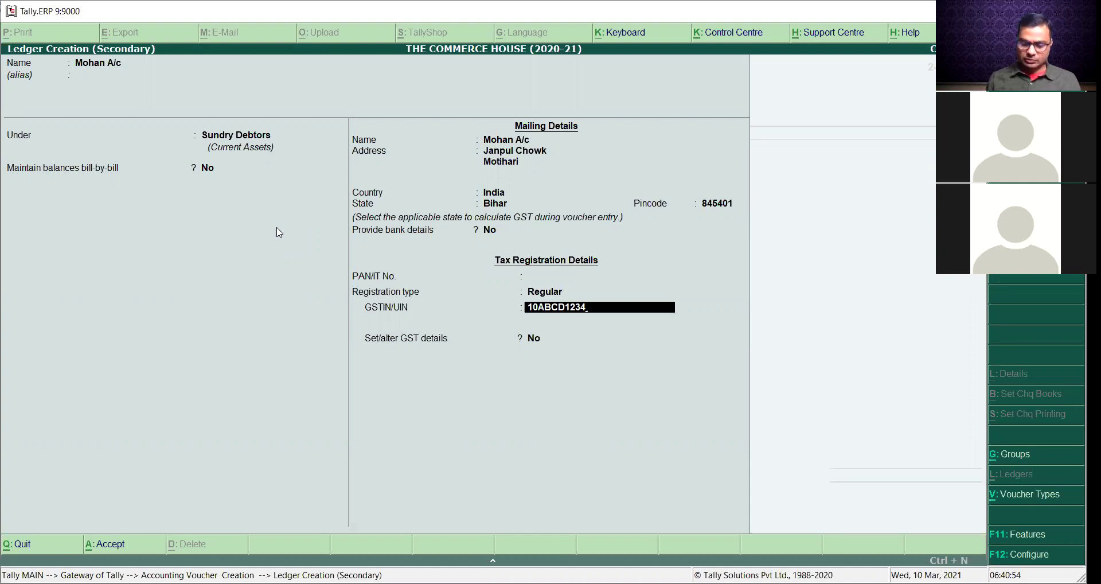
text(G1Z7)
key(Return)
key(Return)
key(Return)
key(Return)
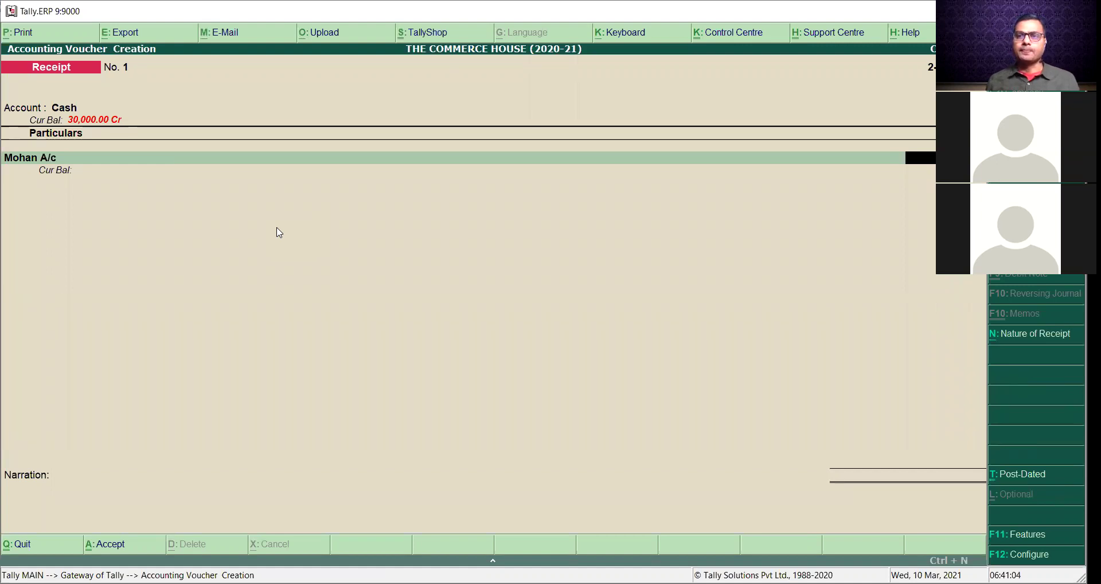
Save the receipt with an amount of 20,000 and the narration "being cash receipt from" followed by the customer's name
key(Return)
key(Return)
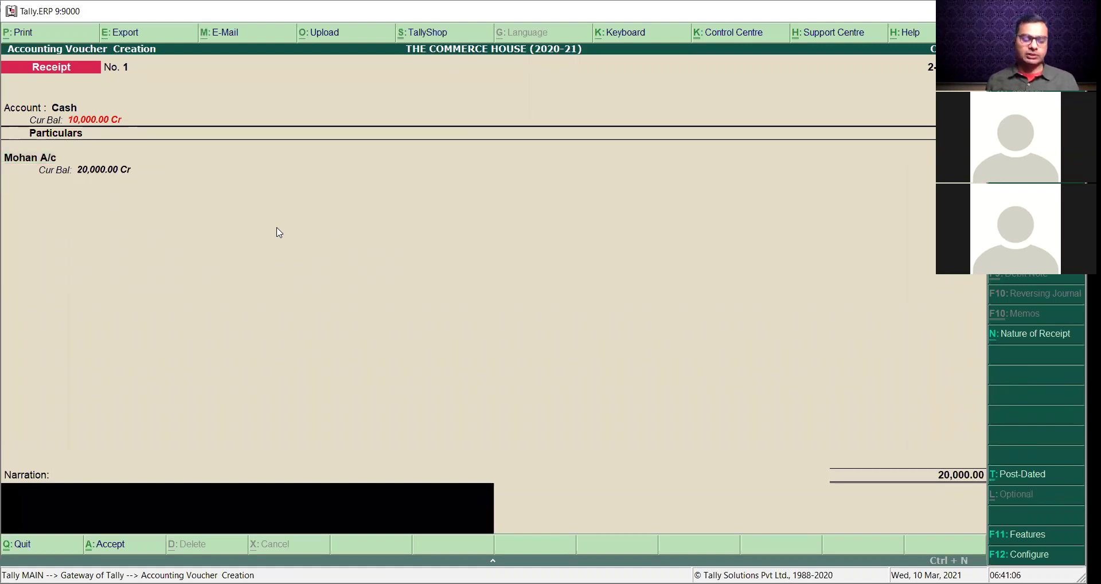
text(being )
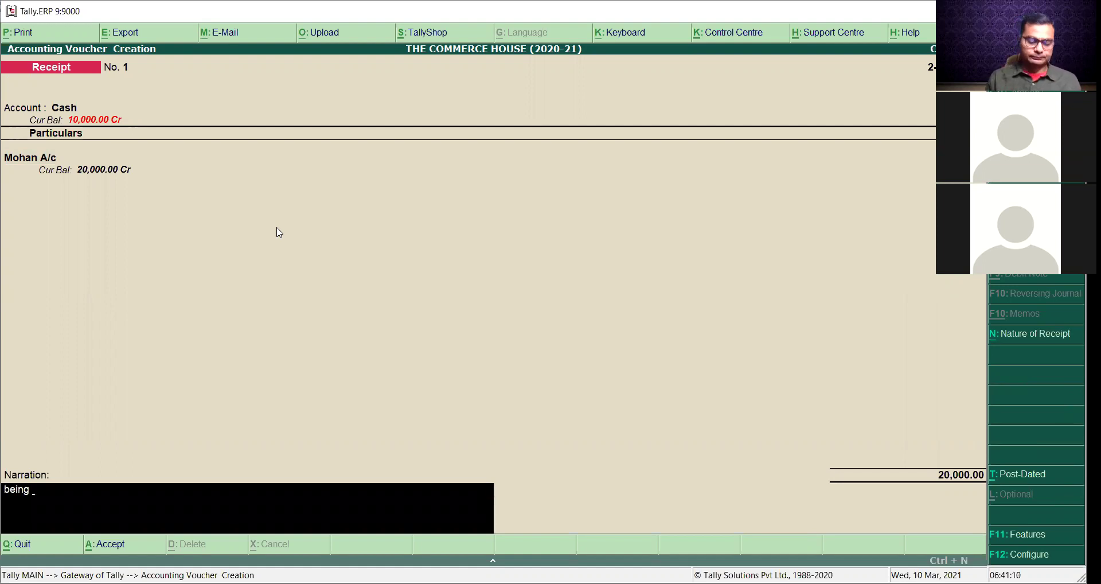
text(cash r)
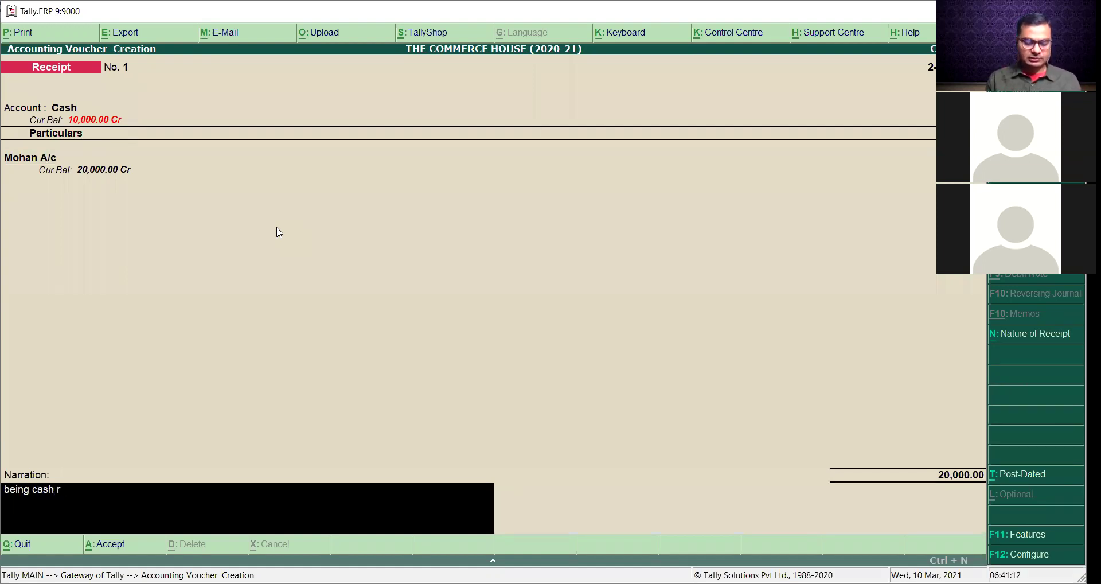
text(eceipt)
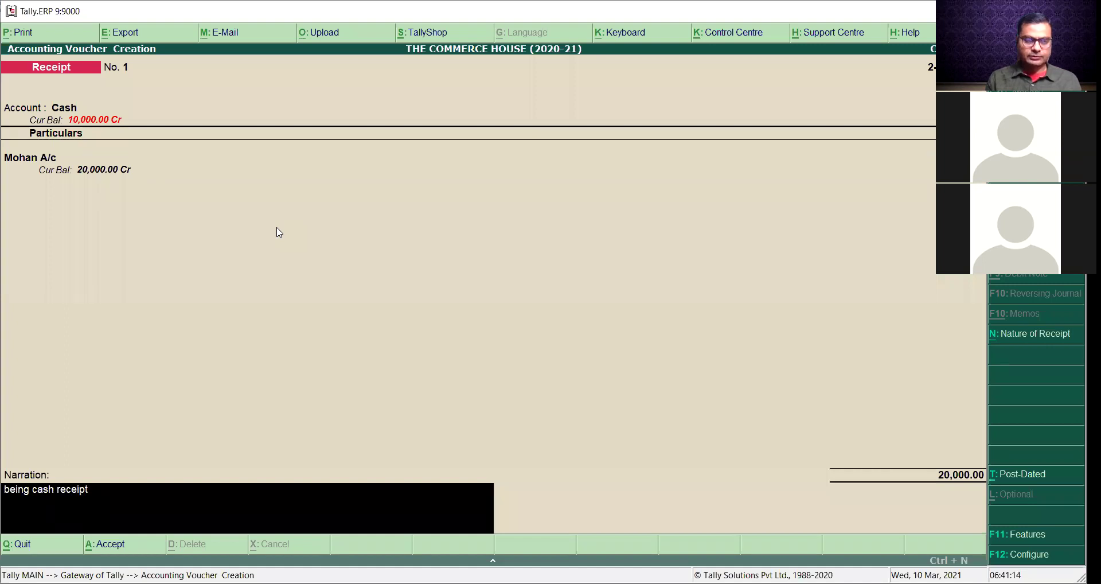
text( from)
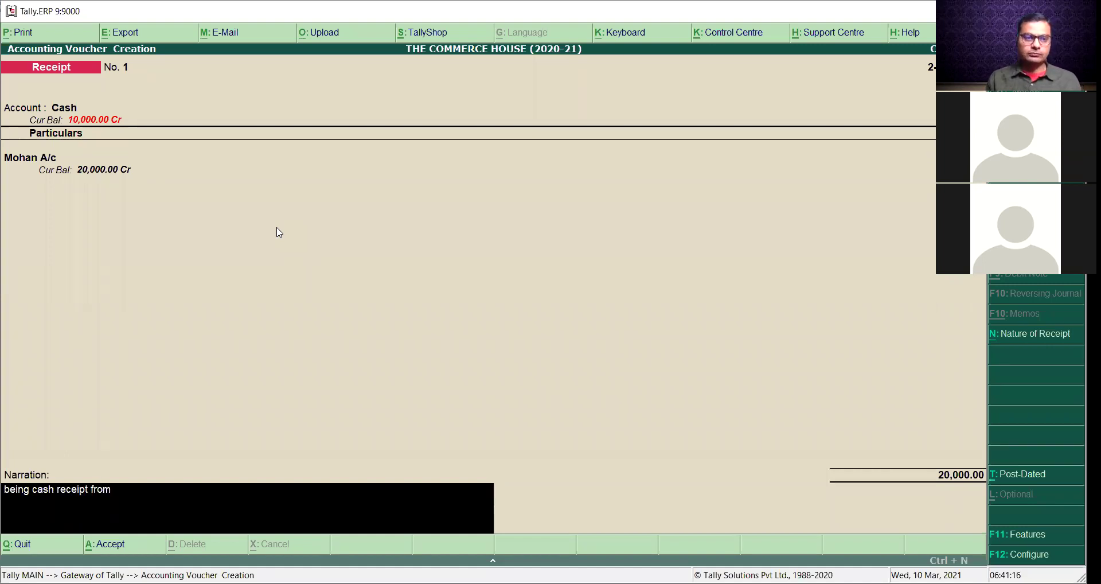
text( mohan)
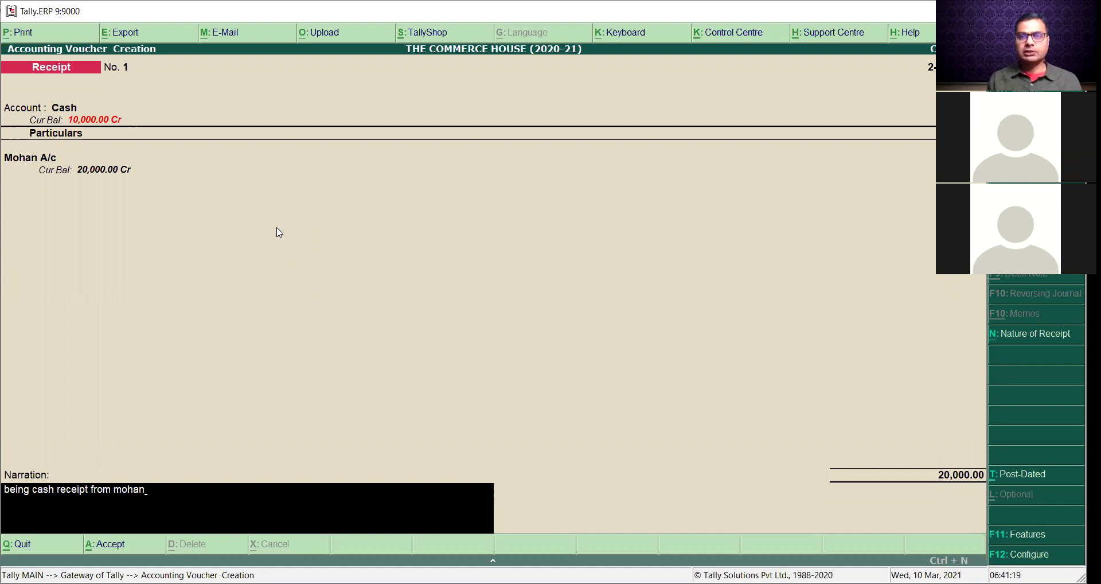
key(Return)
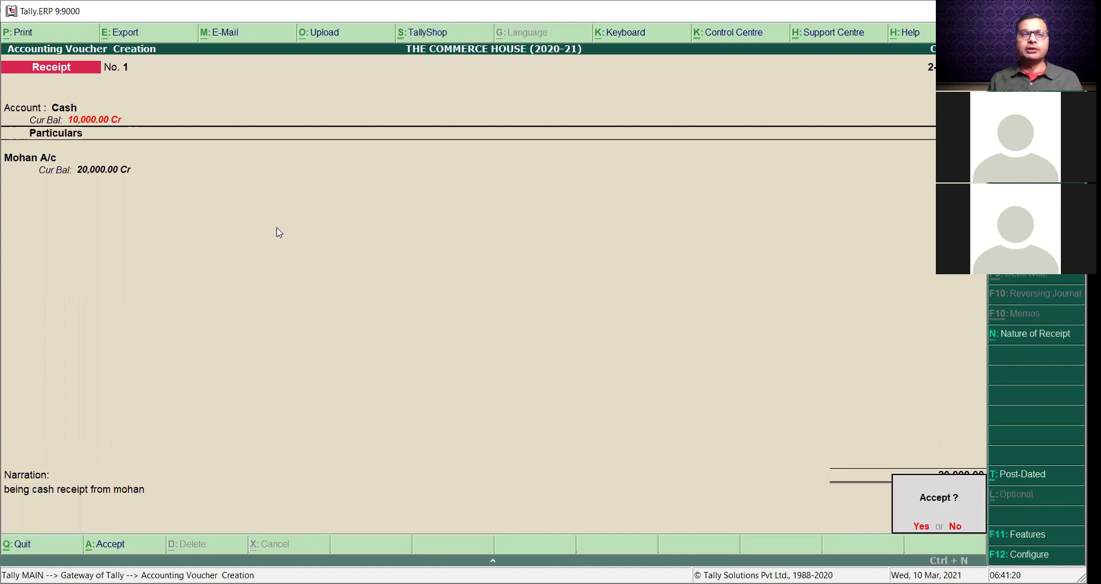
key(y)
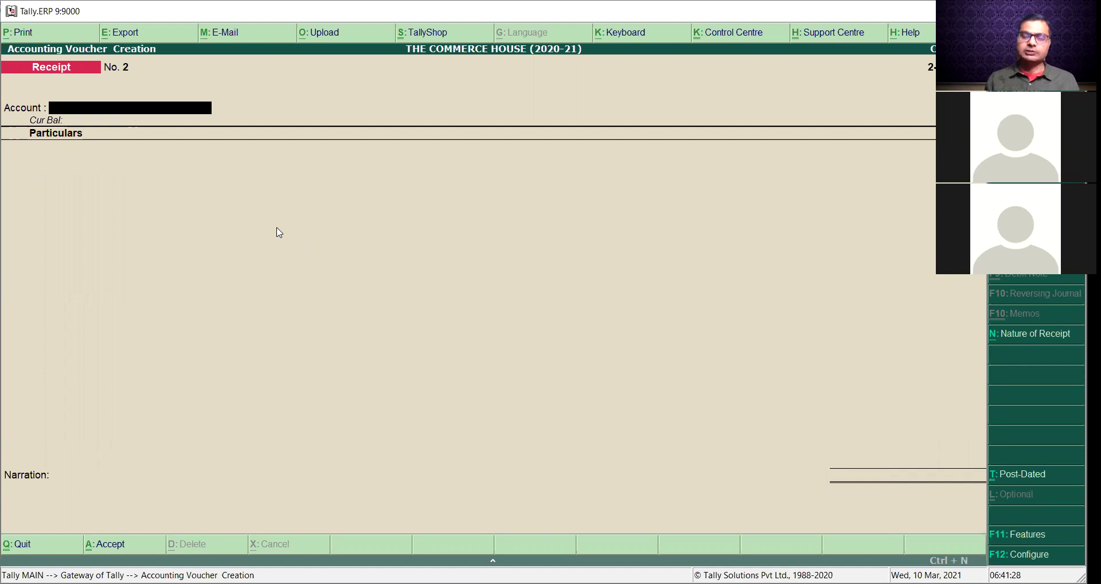
Review the previously saved cash receipt voucher, leaving it unaltered, and exit voucher entry to the Gateway of Tally
key(Page_Up)
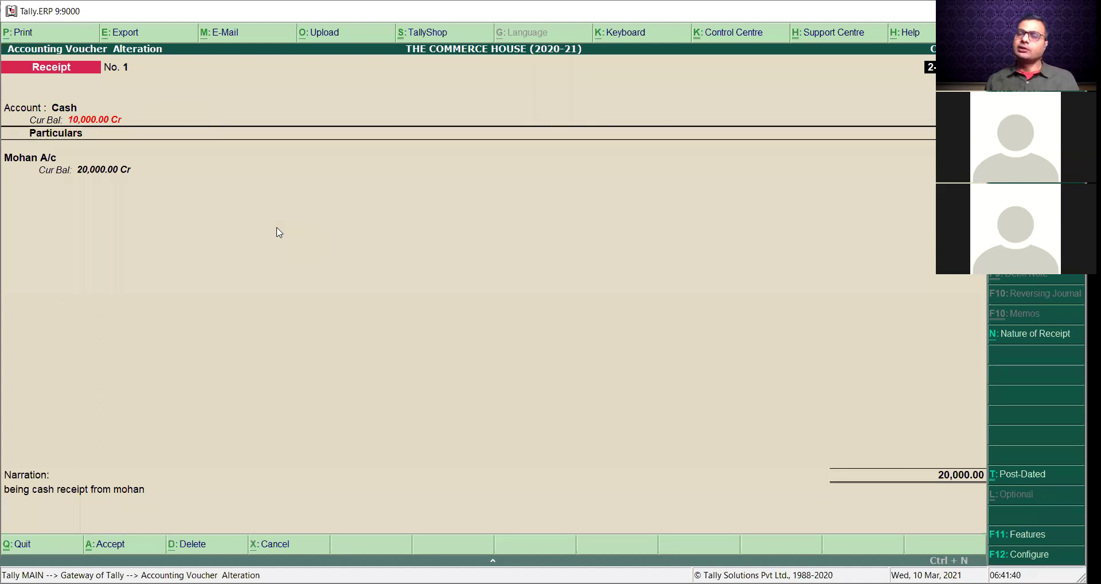
key(Escape)
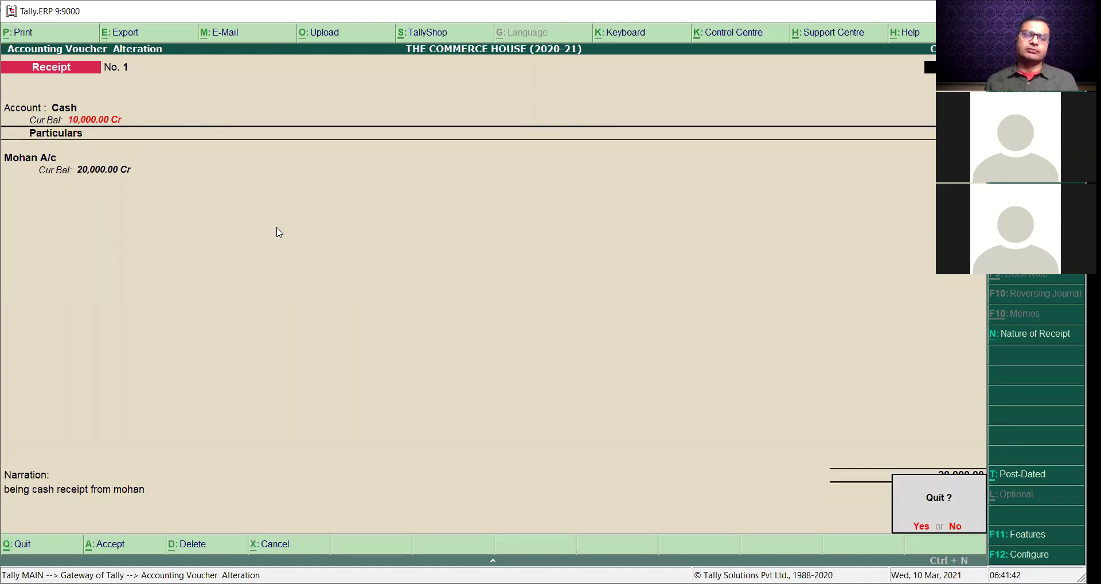
key(y)
key(Escape)
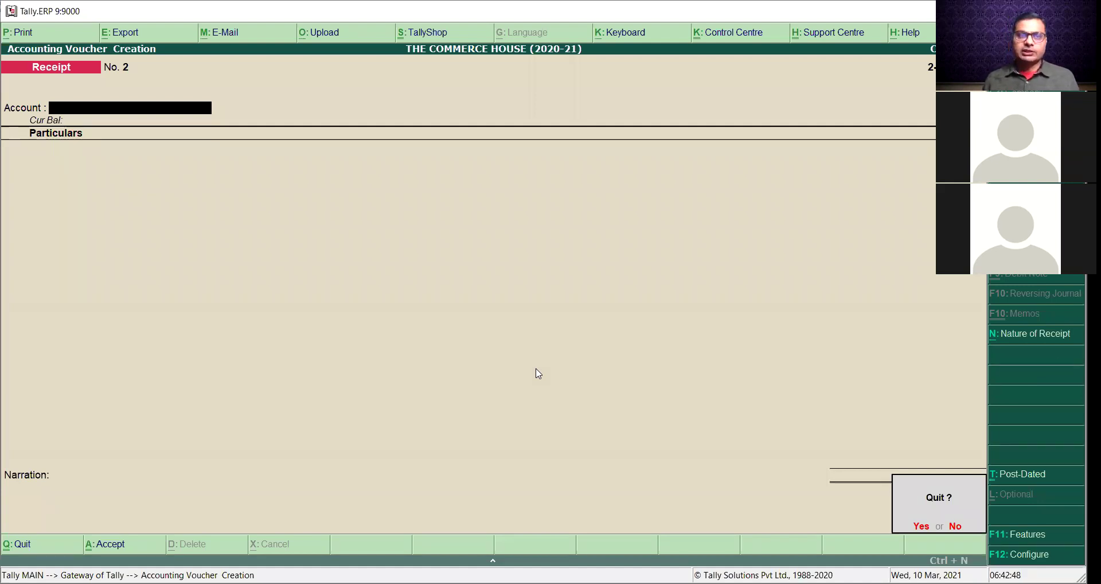
key(Return)
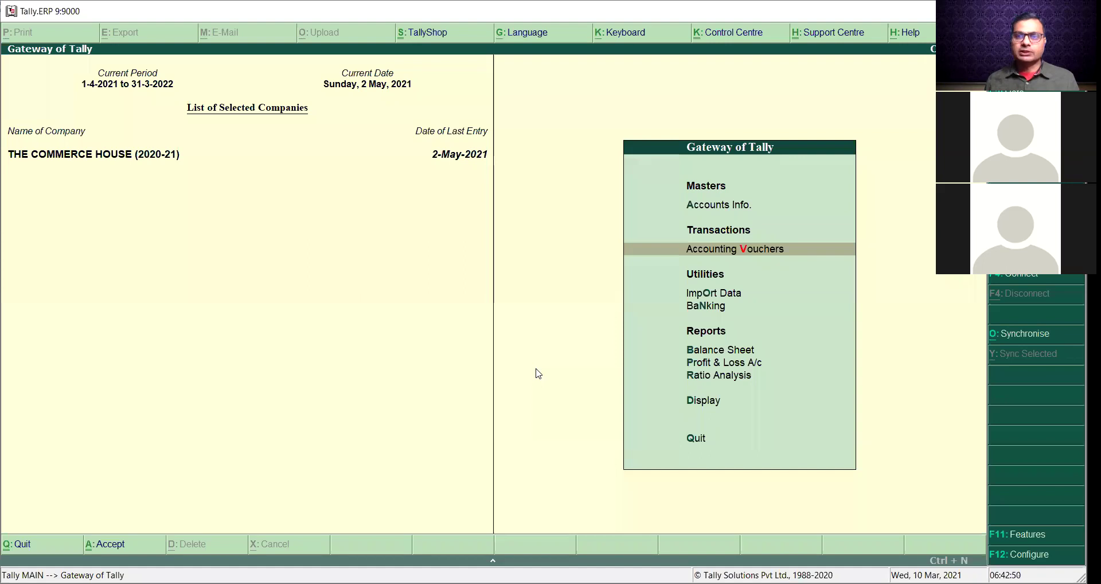
Start a new receipt voucher with the Canara Bank ledger as the receiving account
key(Return)
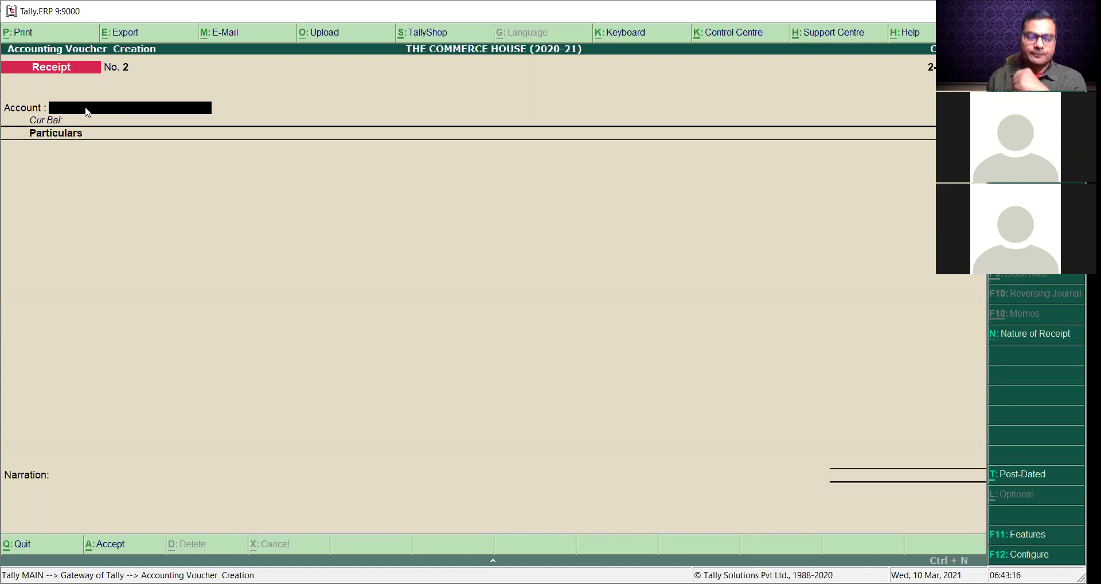
text(C)
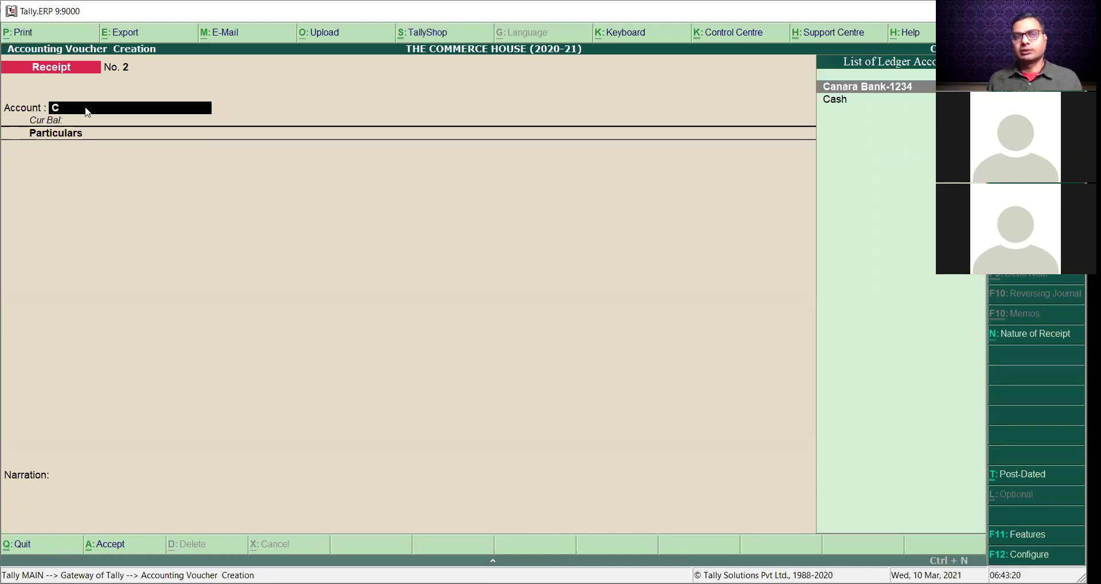
key(Return)
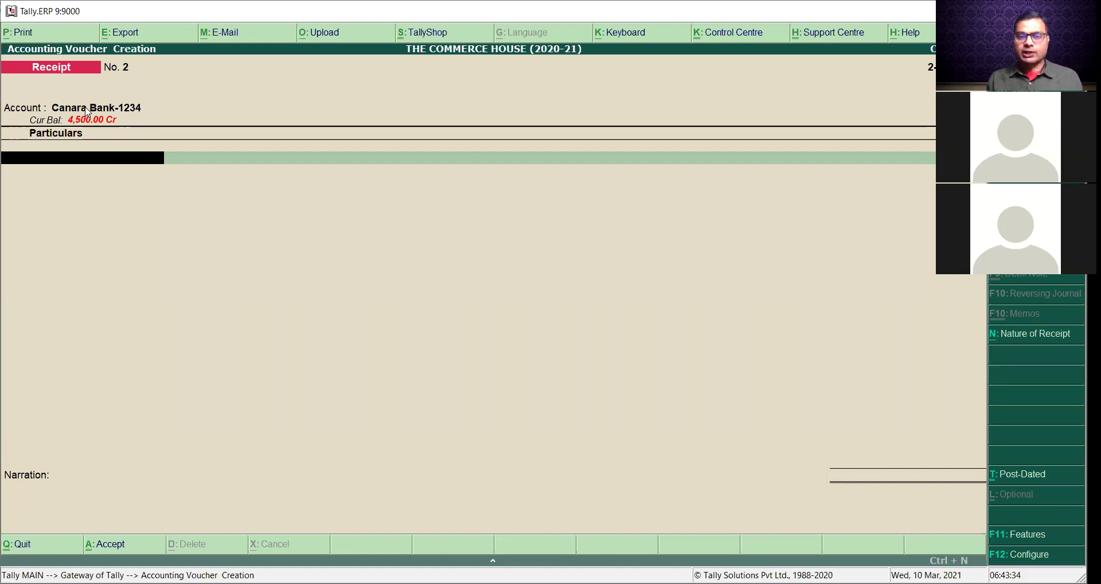
Create a ledger in the customer's name from the particulars line, under Sundry Debtors with bill-by-bill balances set to No
key(alt+c)
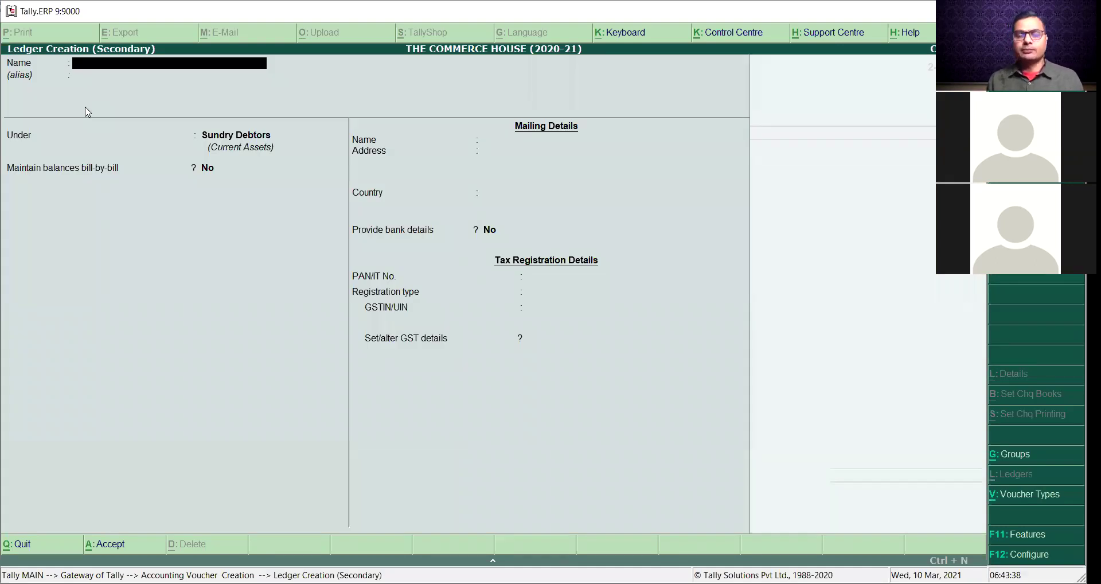
text(Ayush)
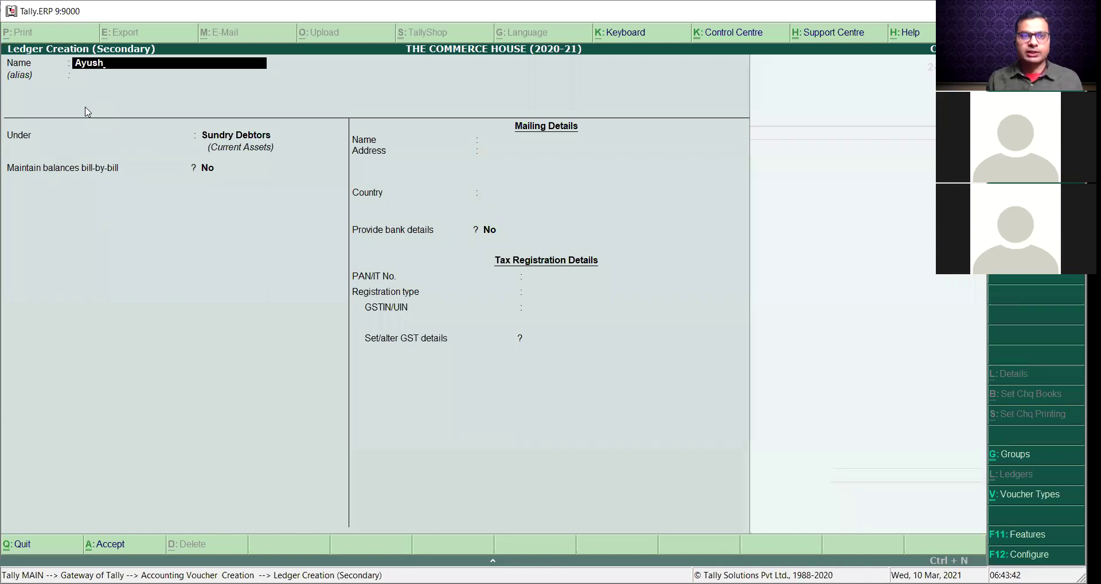
key(Return)
key(Return)
key(Return)
key(Return)
key(Return)
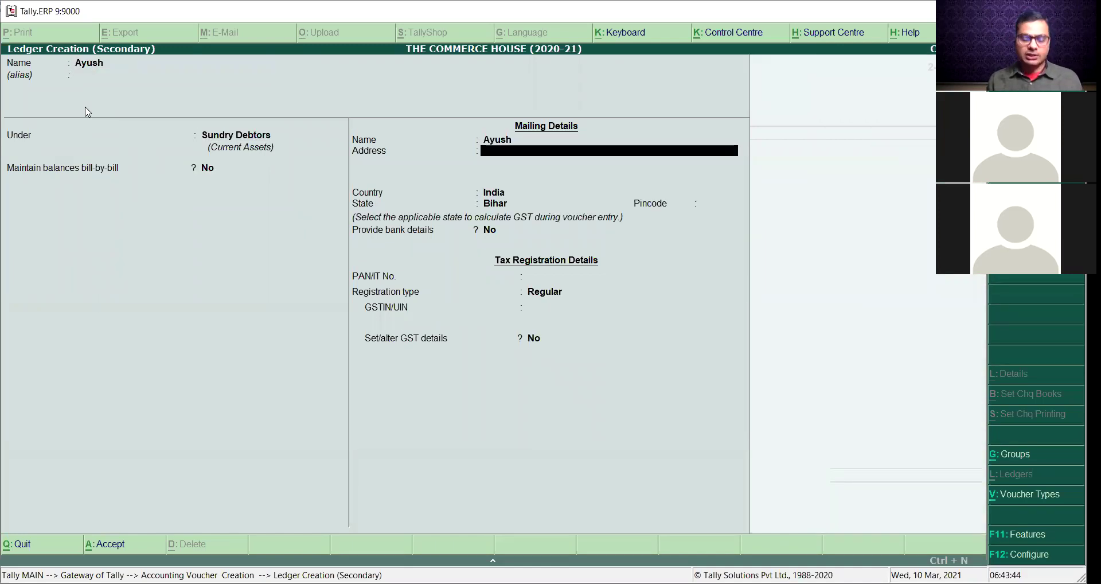
Fill in the customer's mailing address and pincode, keeping India as country and Bihar as state
text(Motihari)
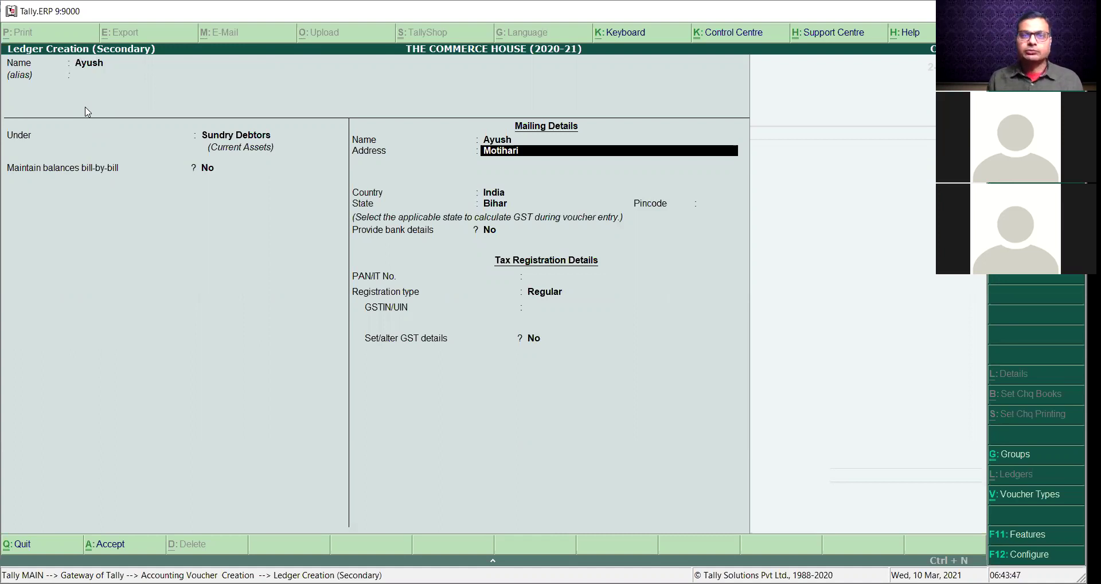
key(Return)
key(Return)
key(Return)
key(Return)
text(845401)
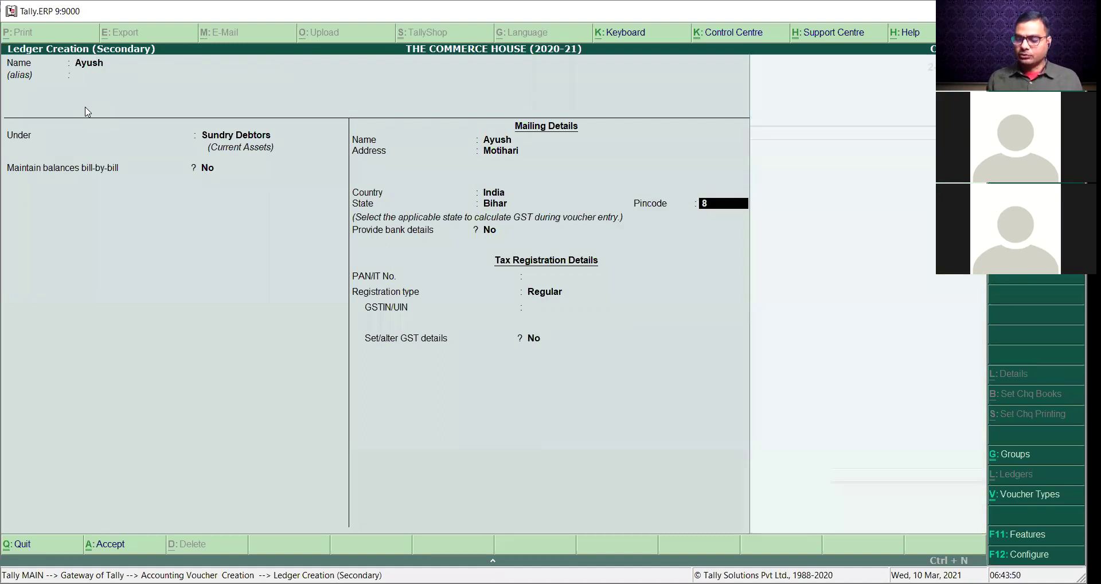
key(Return)
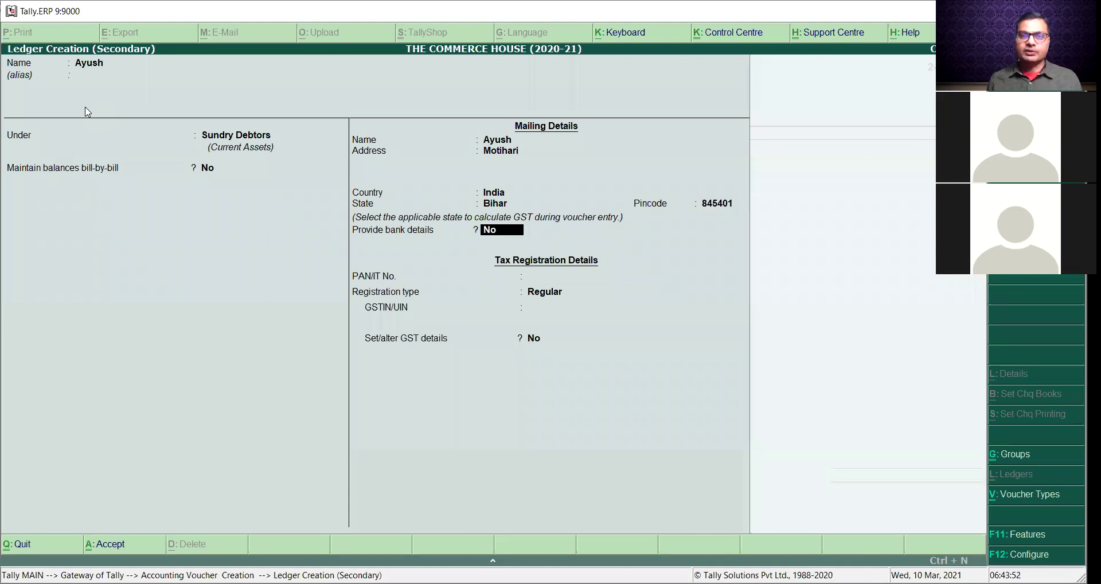
Set the customer's registration type to Unknown, leave bank and GST details at No, and save the ledger
key(Return)
key(Return)
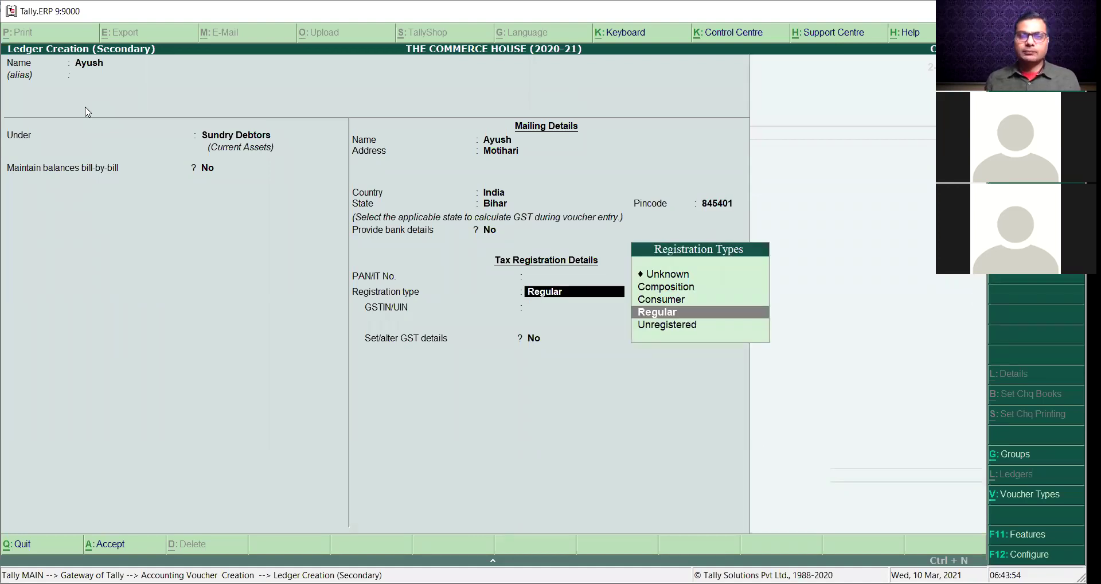
key(Up)
key(Up)
key(Up)
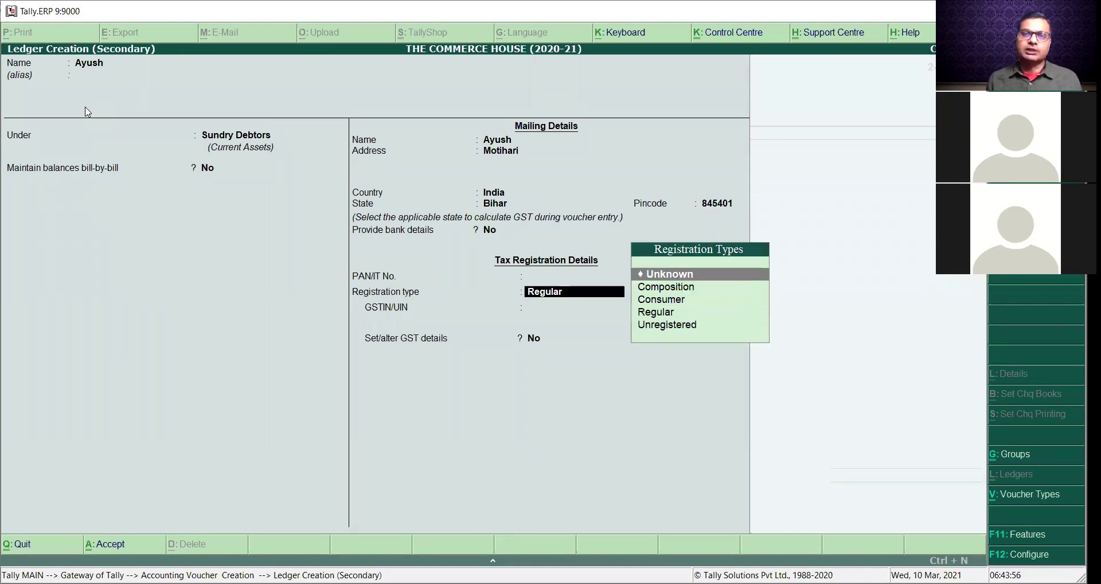
key(Return)
key(Return)
key(Return)
key(Return)
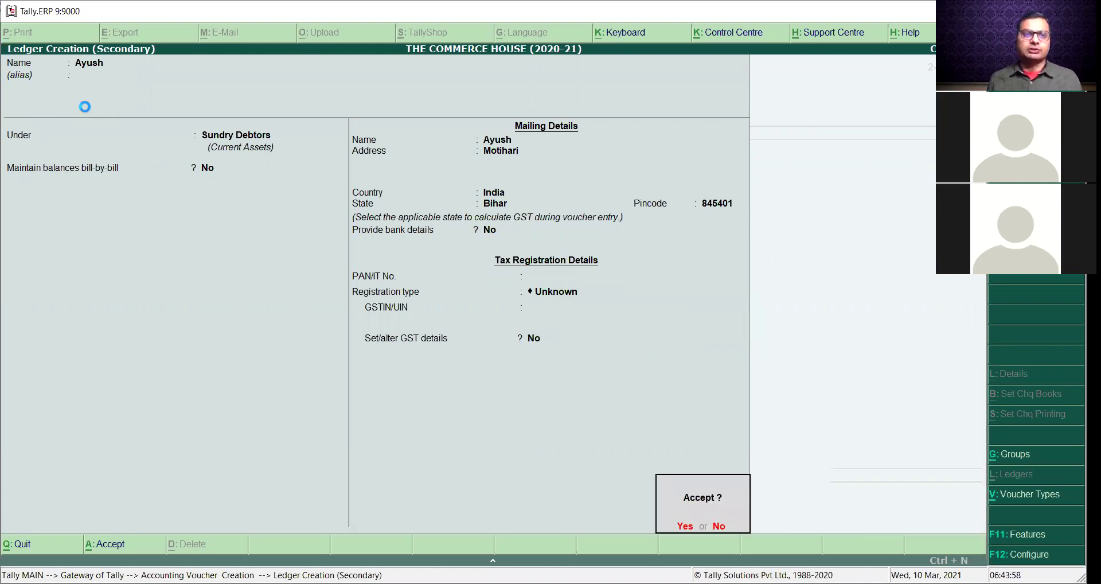
key(Return)
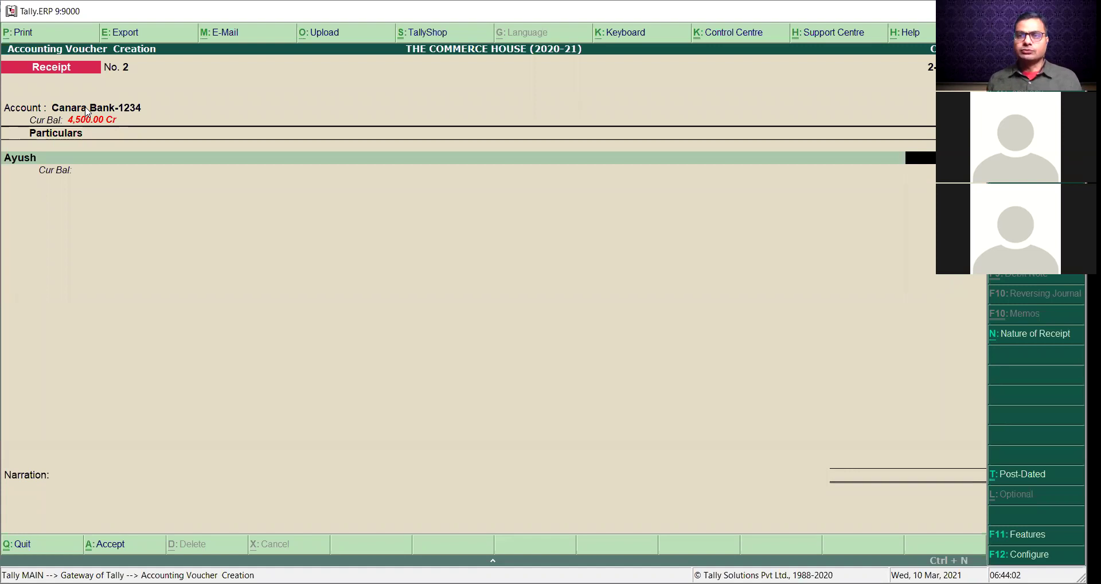
Enter 15,000 against the customer's ledger and proceed to the bank allocation for the receipt
key(Return)
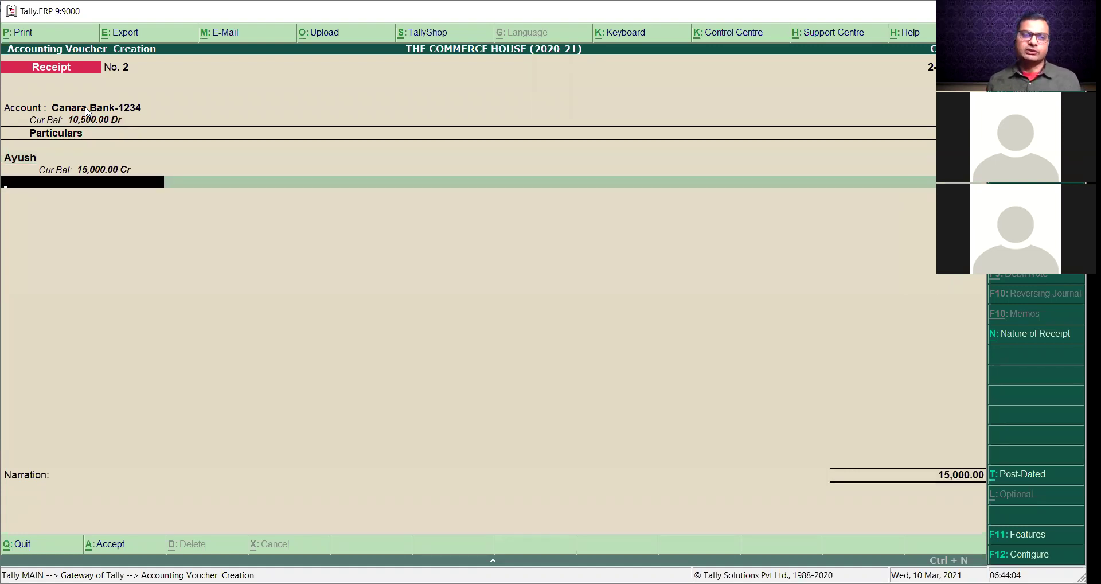
key(Return)
key(Return)
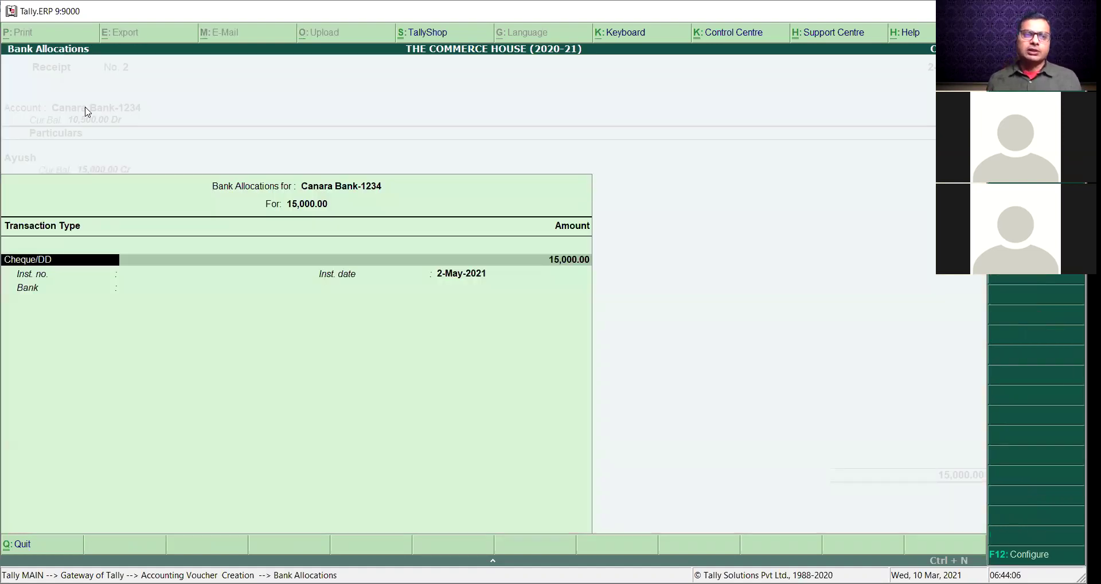
Allocate the 15,000 as Cheque/DD with the cheque's instrument number, instrument date 2-May-2021 and no bank name
key(Return)
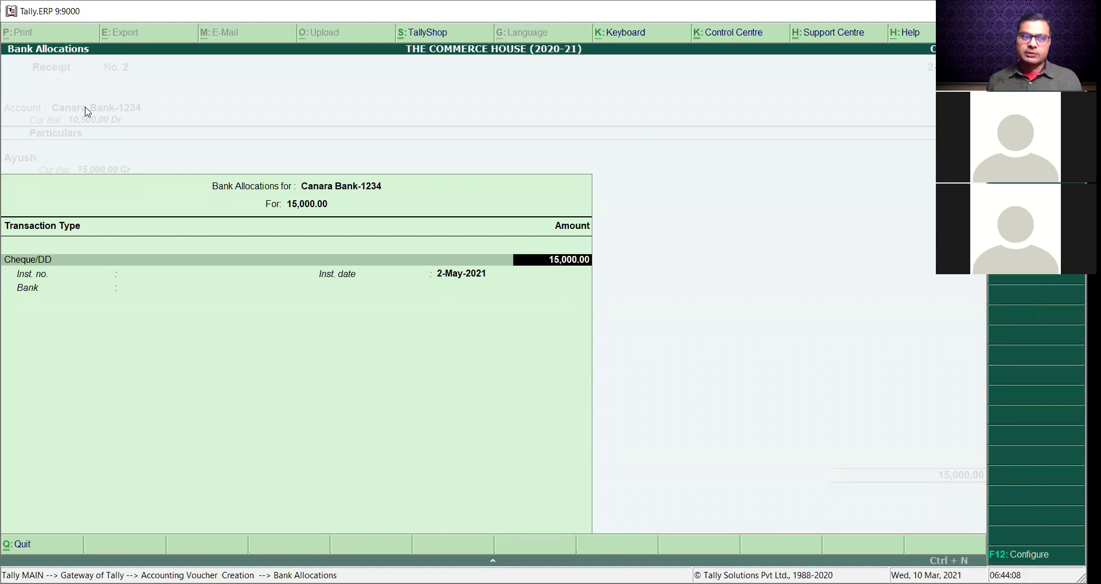
key(Return)
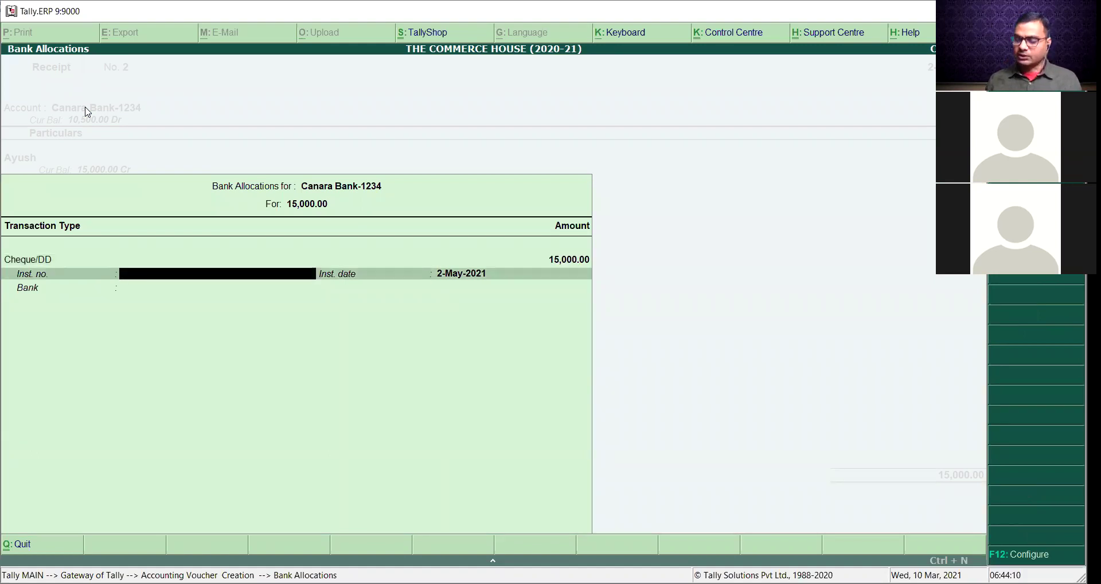
text(52)
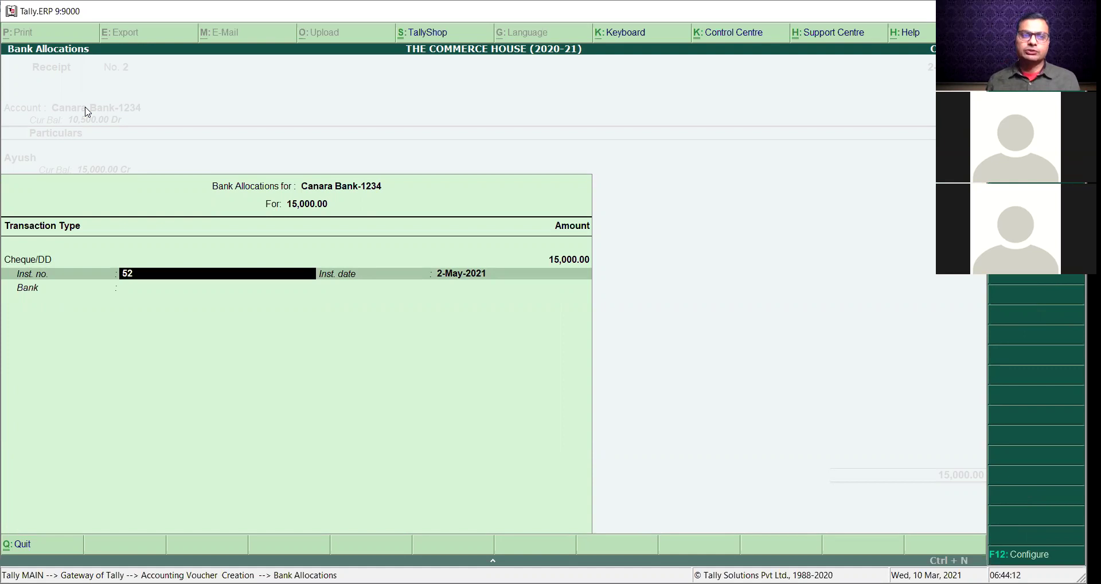
text(5)
text(230)
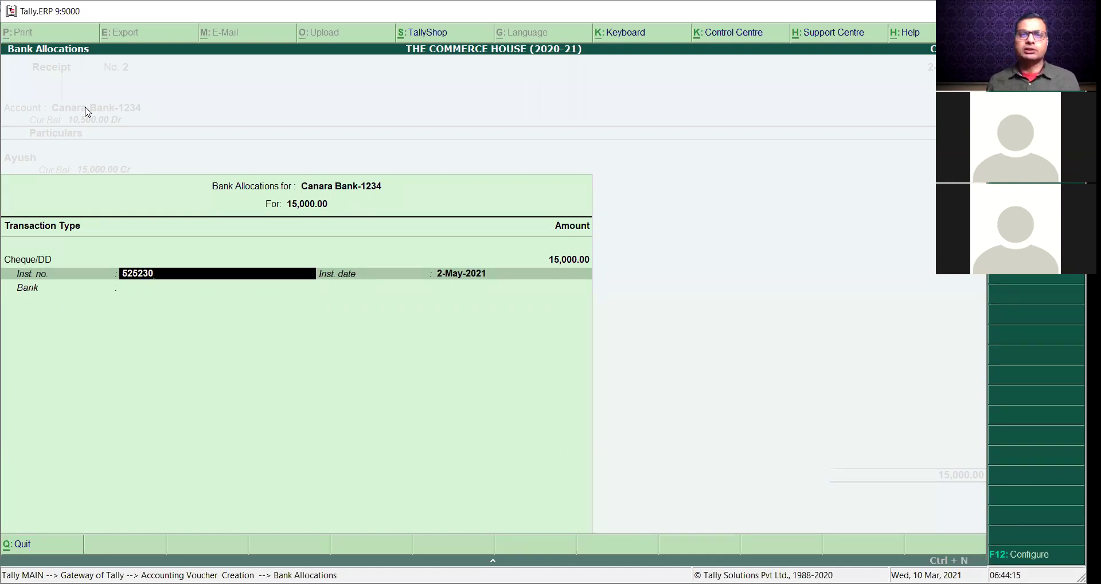
key(Return)
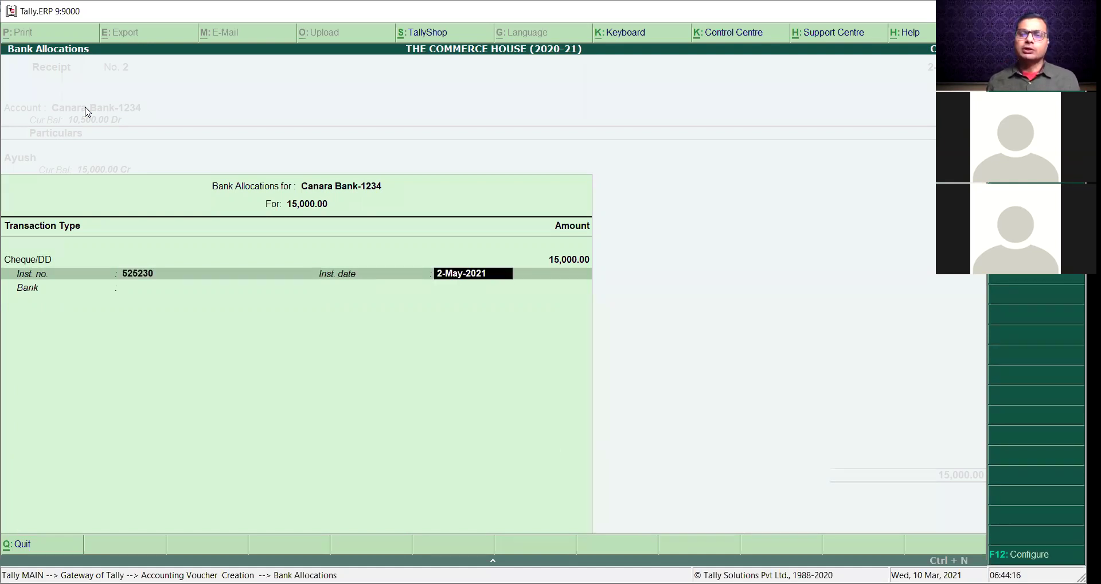
key(Return)
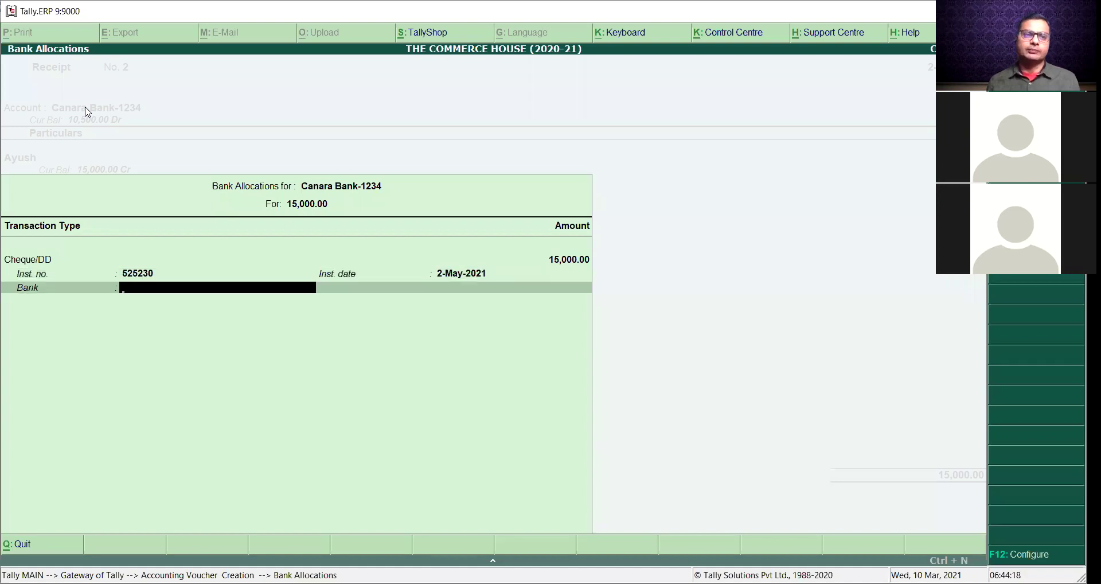
key(Return)
Enter the narration "being cheque receipt from" followed by the customer's name and save the receipt voucher
text(be)
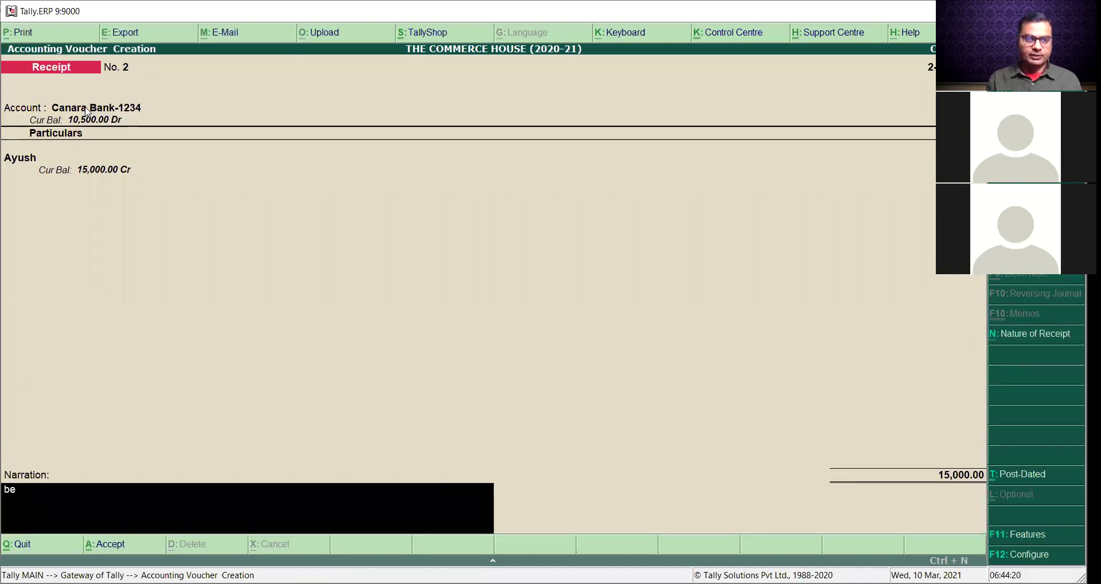
text(ing cheque receipt from)
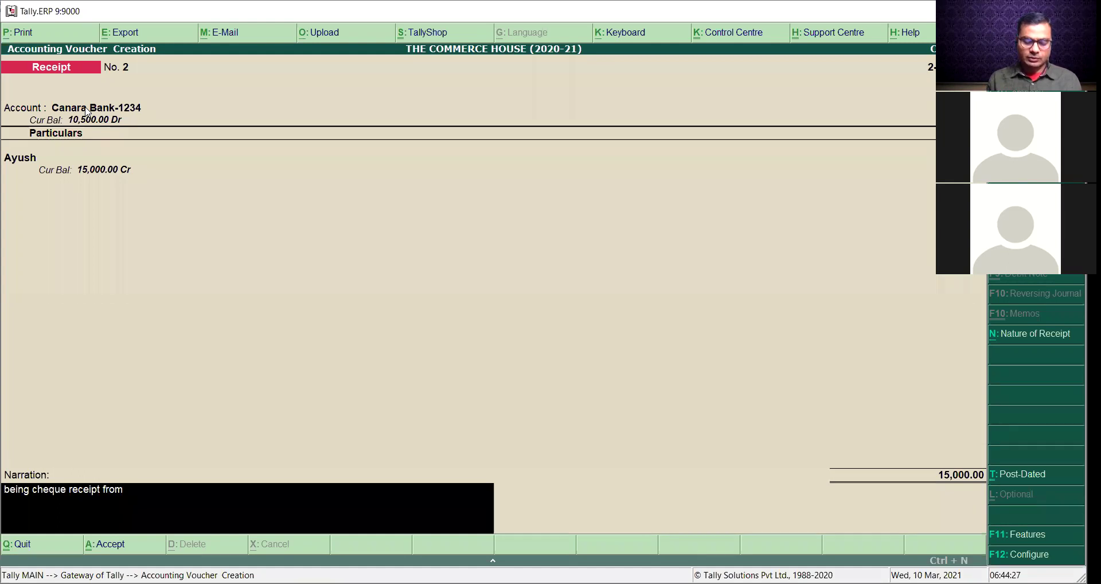
text( ayush)
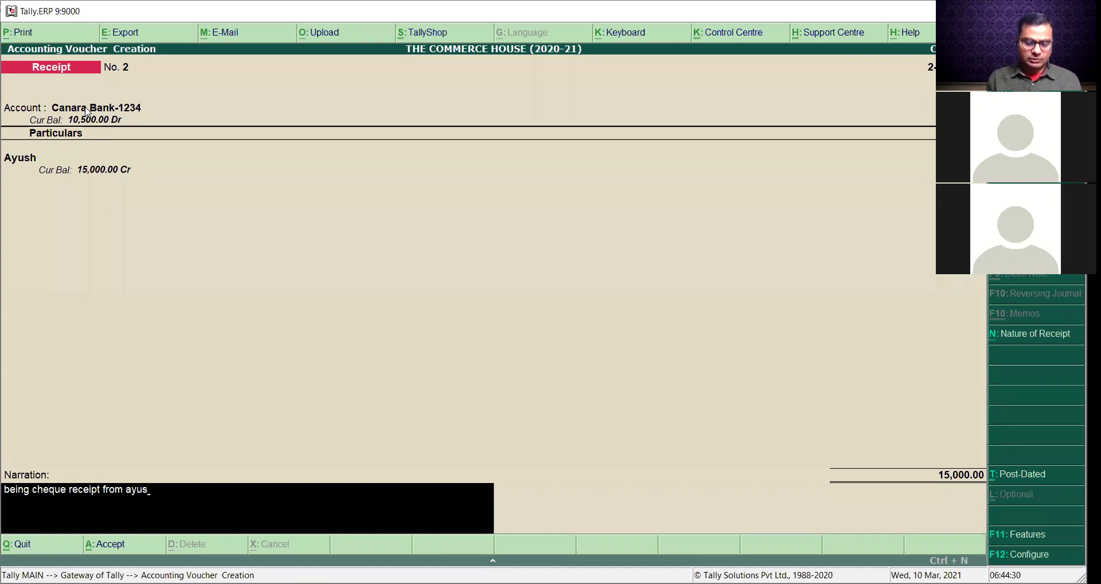
key(Return)
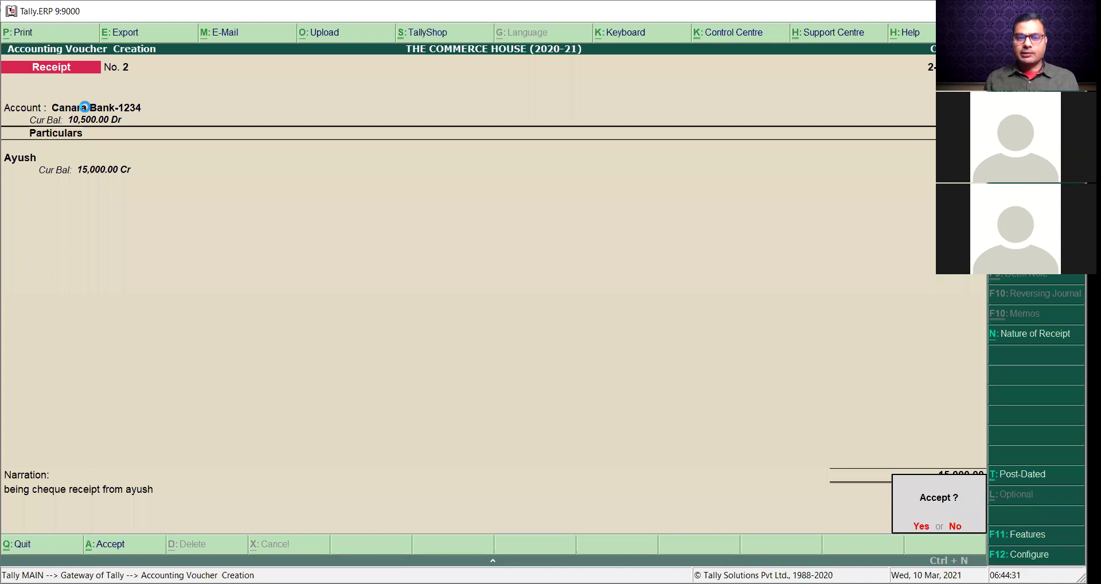
key(Return)
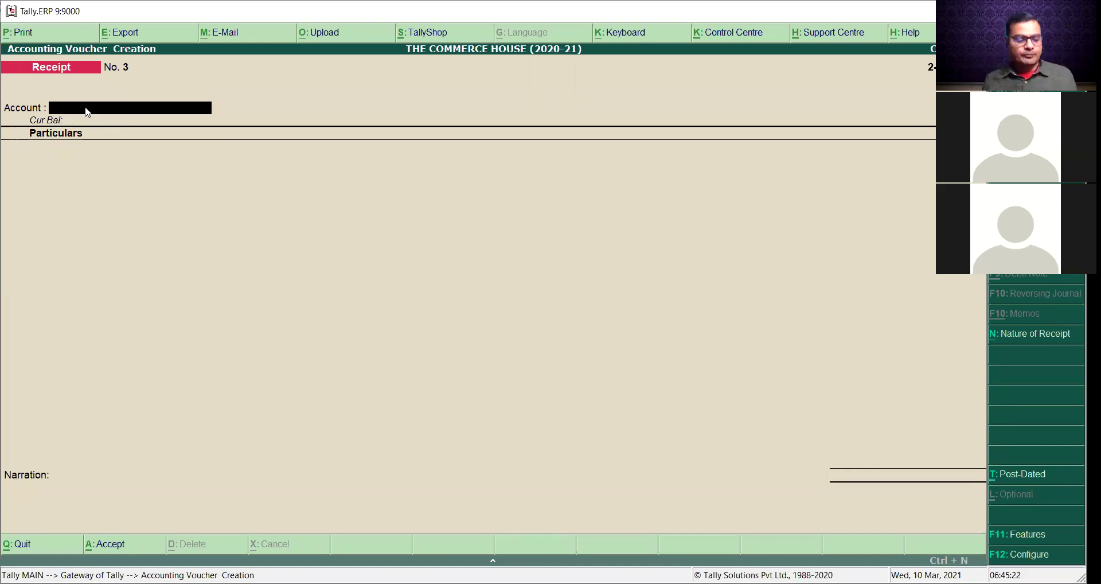
Leave voucher entry, view the company's Balance Sheet report, and return to the Gateway of Tally
key(Escape)
key(Return)
key(Escape)
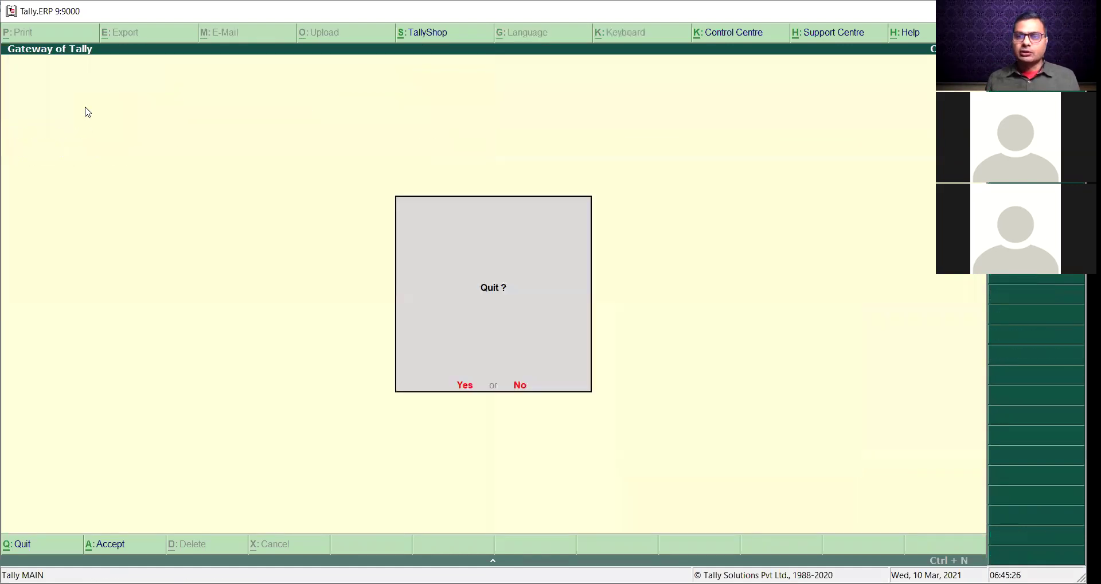
key(n)
key(Down)
key(Down)
key(Down)
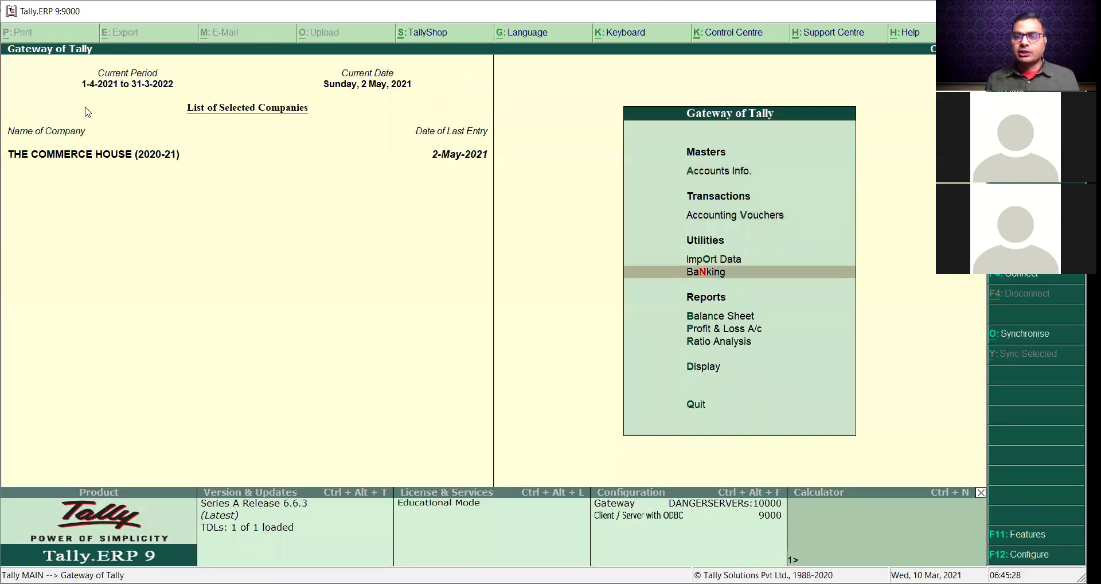
key(Down)
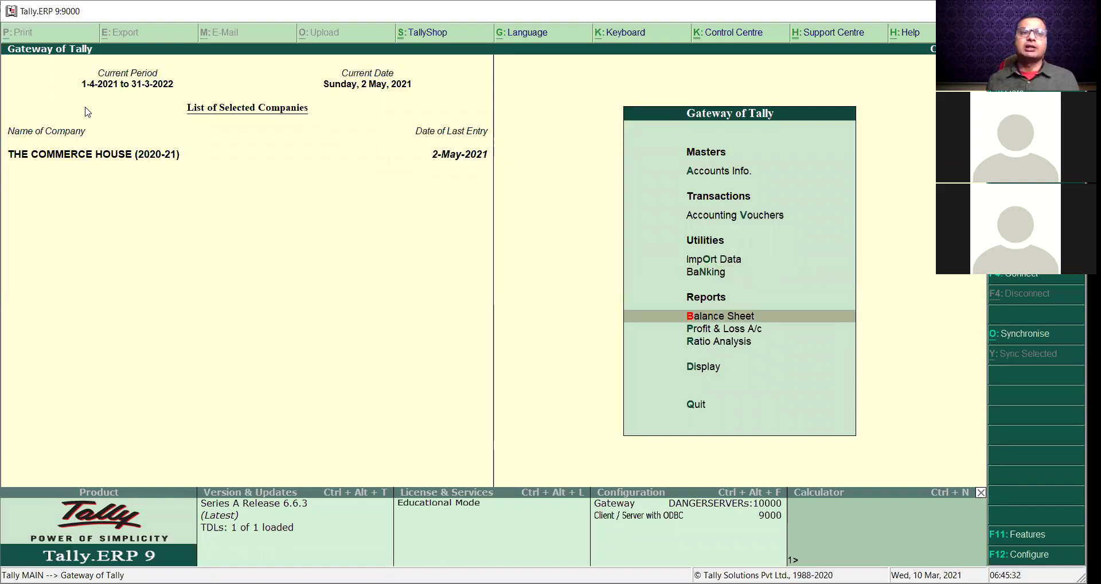
key(Return)
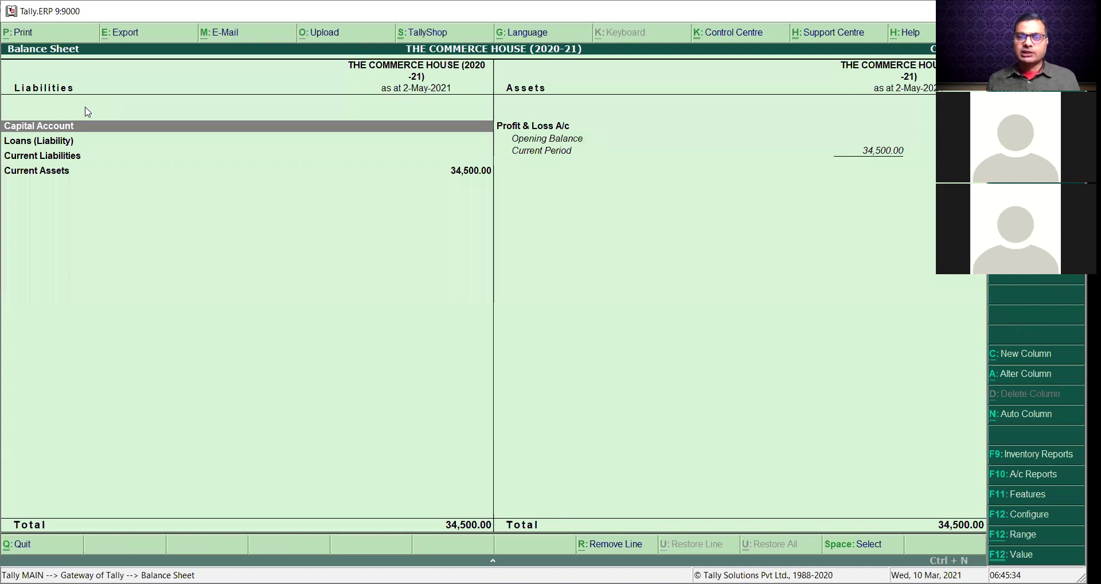
key(Escape)
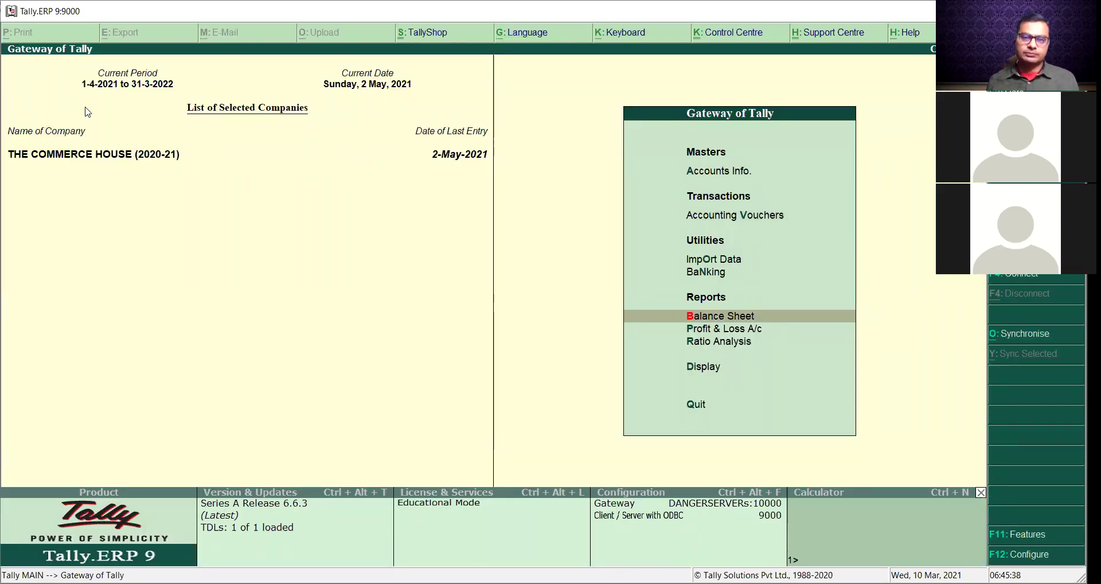
View the Balance Sheet's Current Assets group and examine the customer ledgers listed under Sundry Debtors
key(Return)
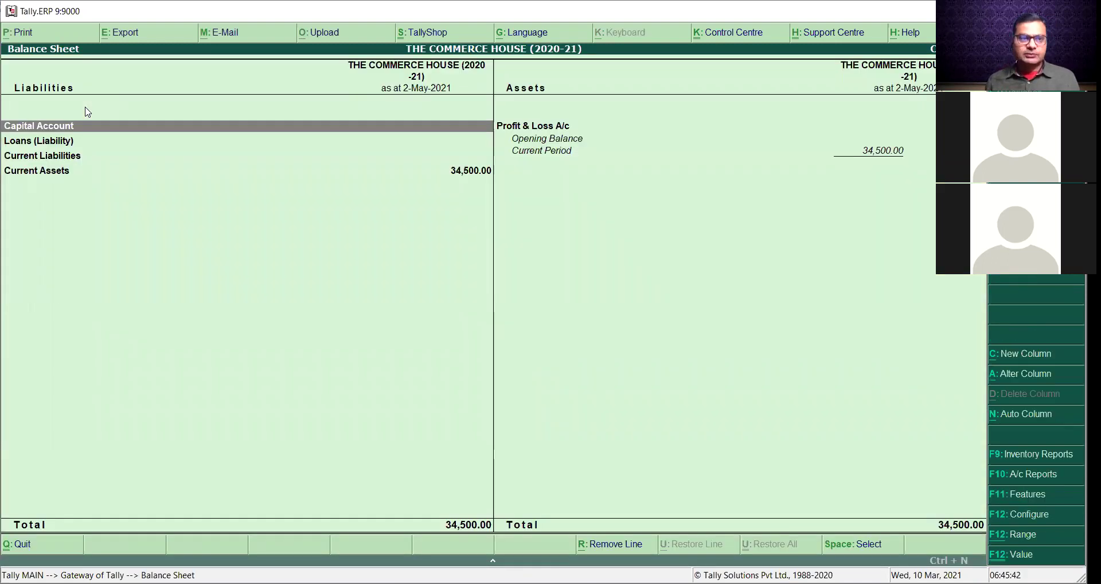
key(Down)
key(Down)
key(Down)
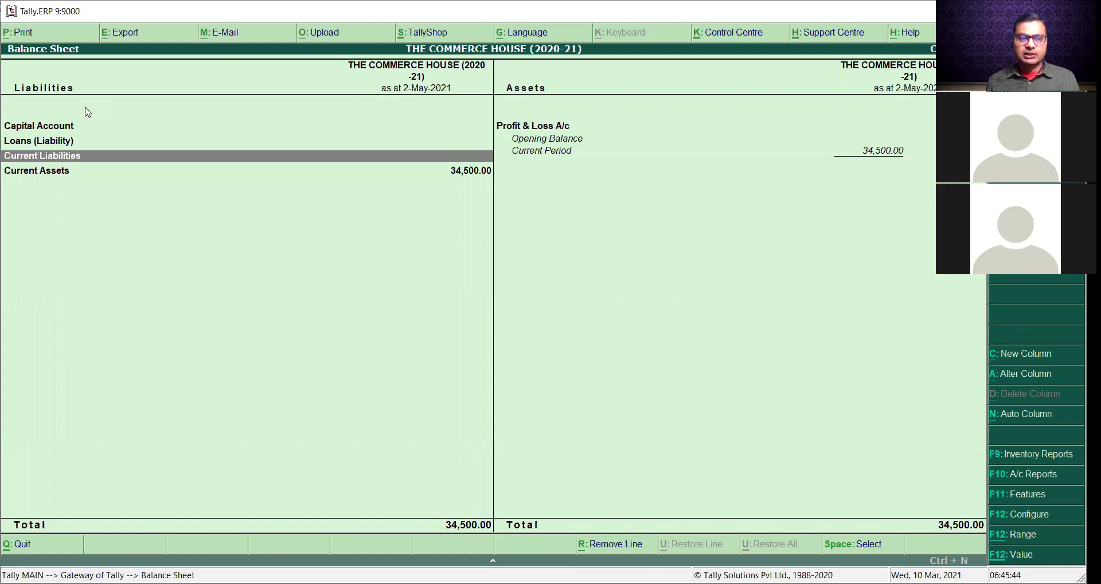
key(Return)
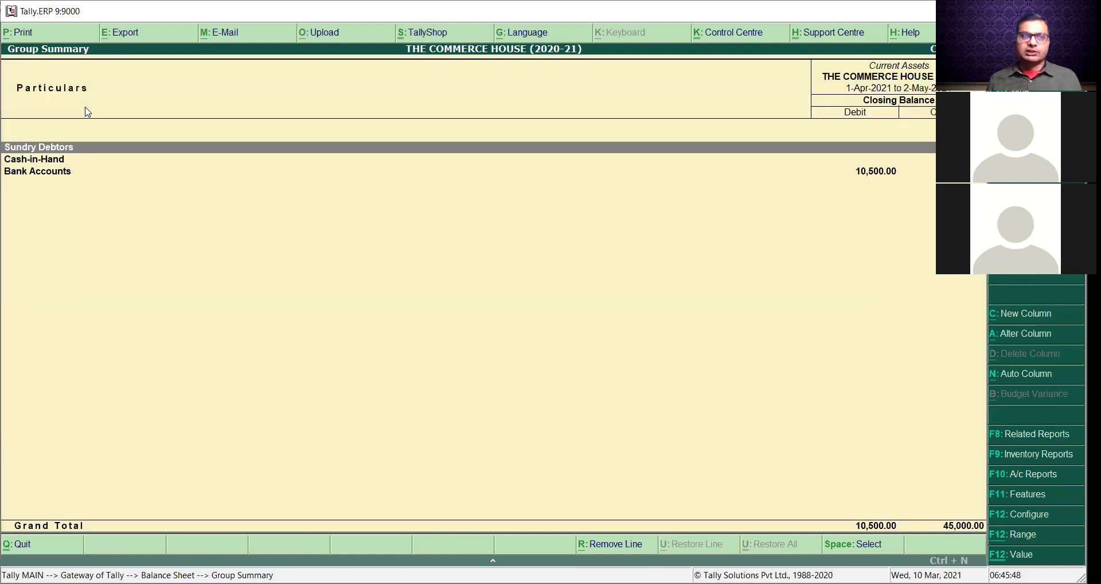
key(Return)
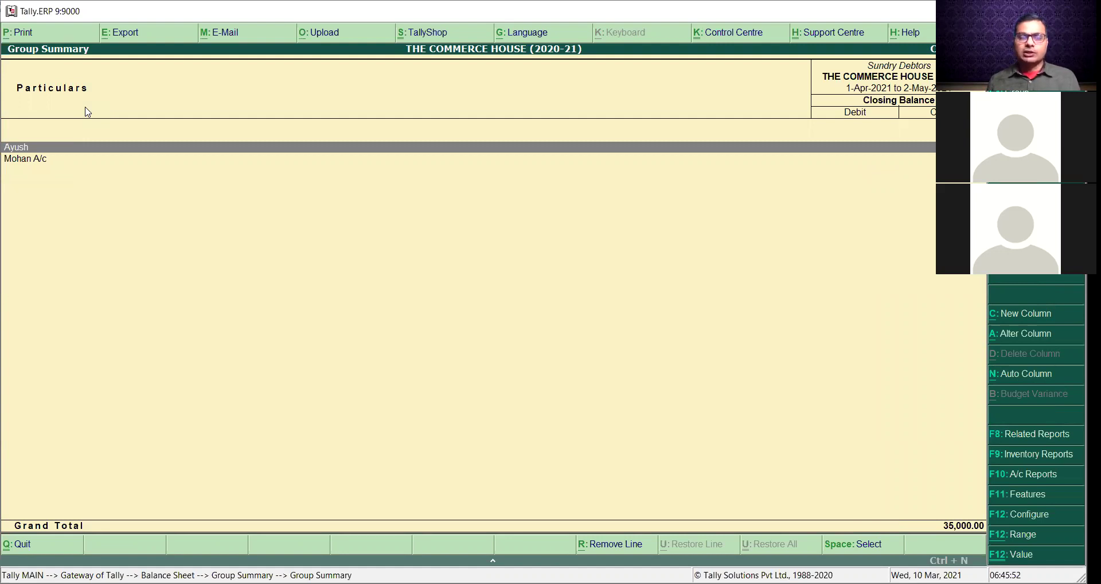
key(Down)
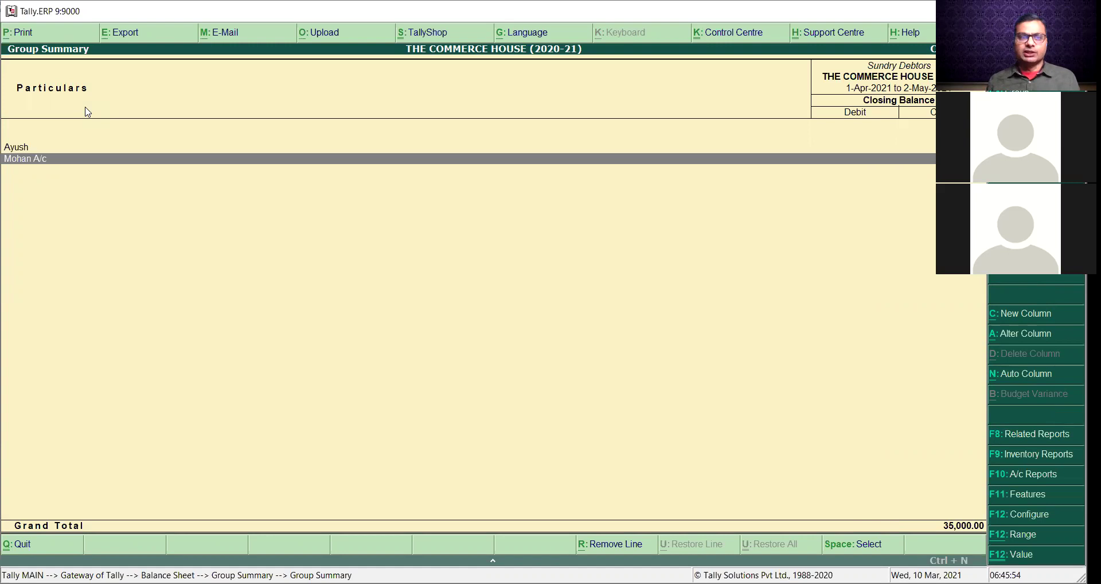
key(Escape)
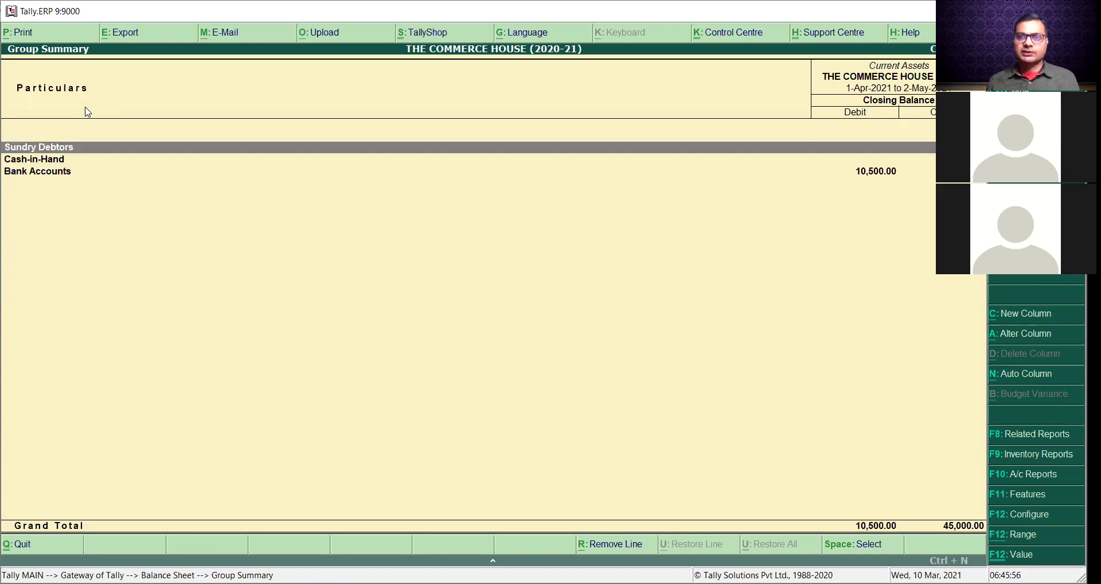
Examine the Canara Bank ledger's monthly summary under Bank Accounts, and return to the Gateway of Tally
key(Down)
key(Down)
key(Return)
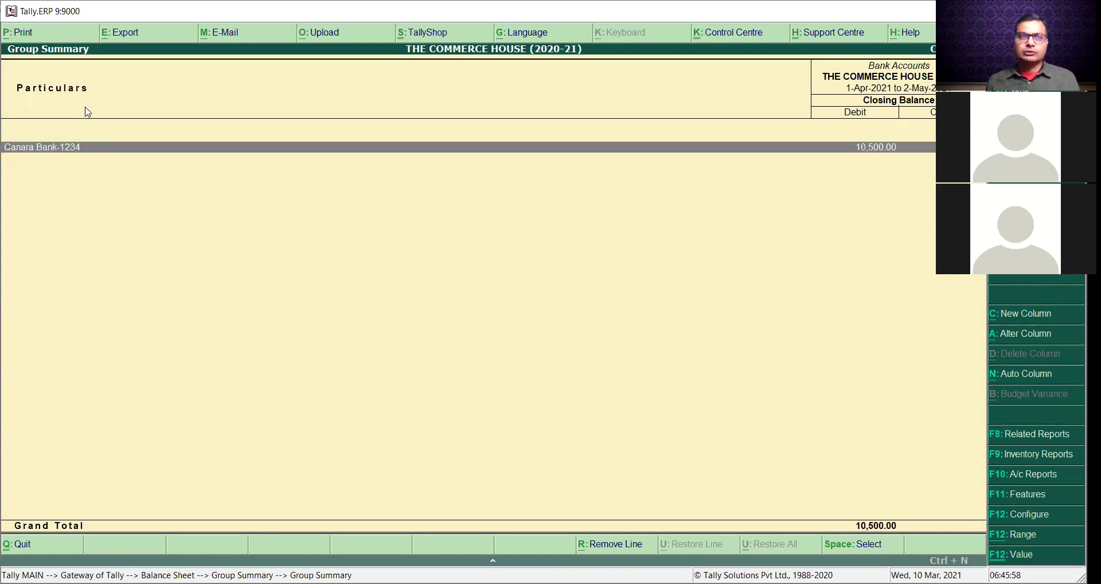
key(Return)
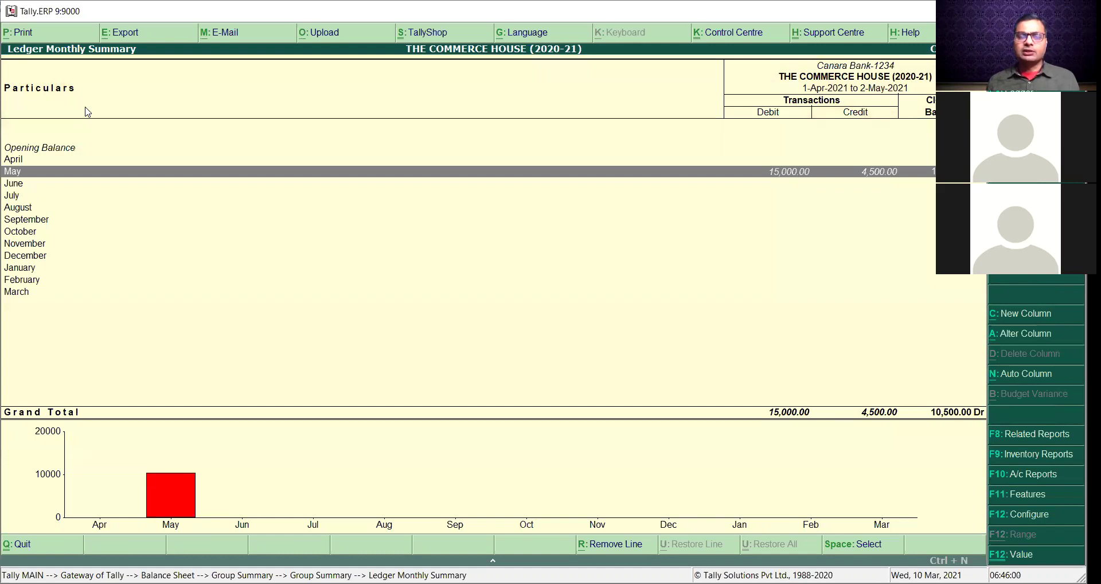
key(Escape)
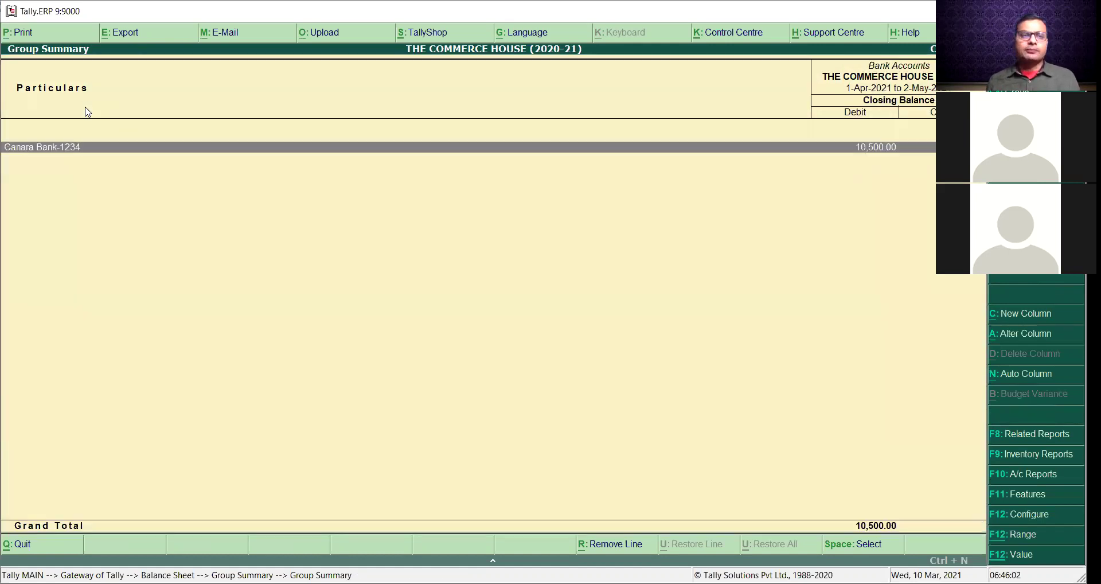
key(Escape)
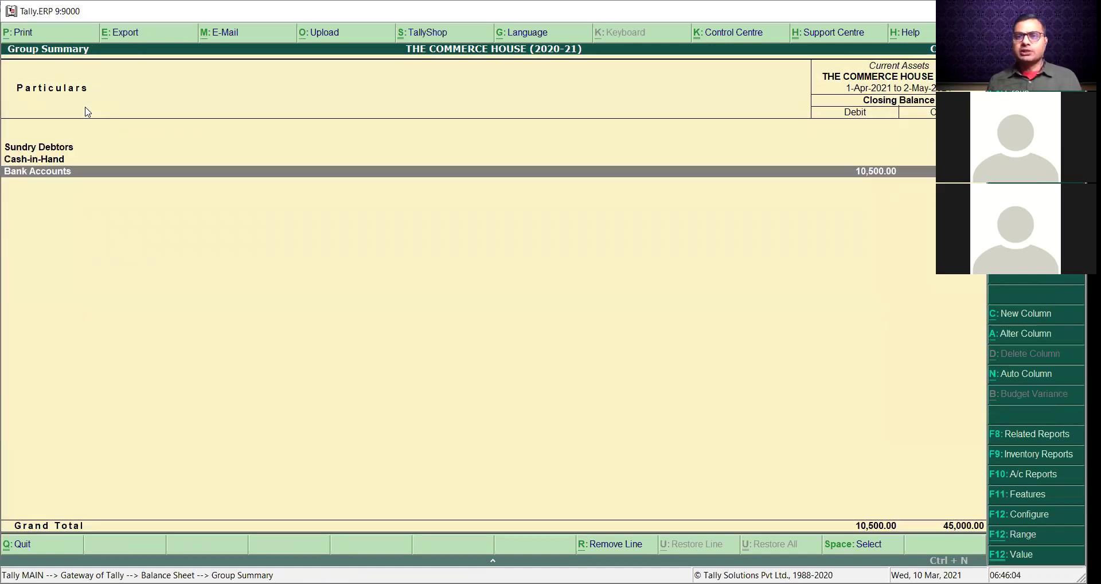
key(Escape)
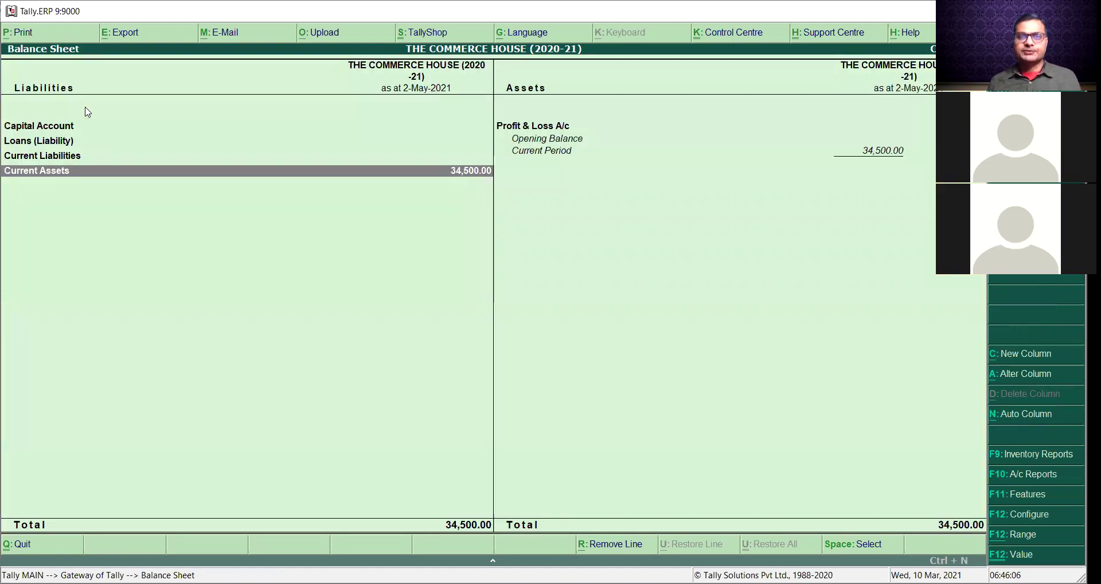
key(Escape)
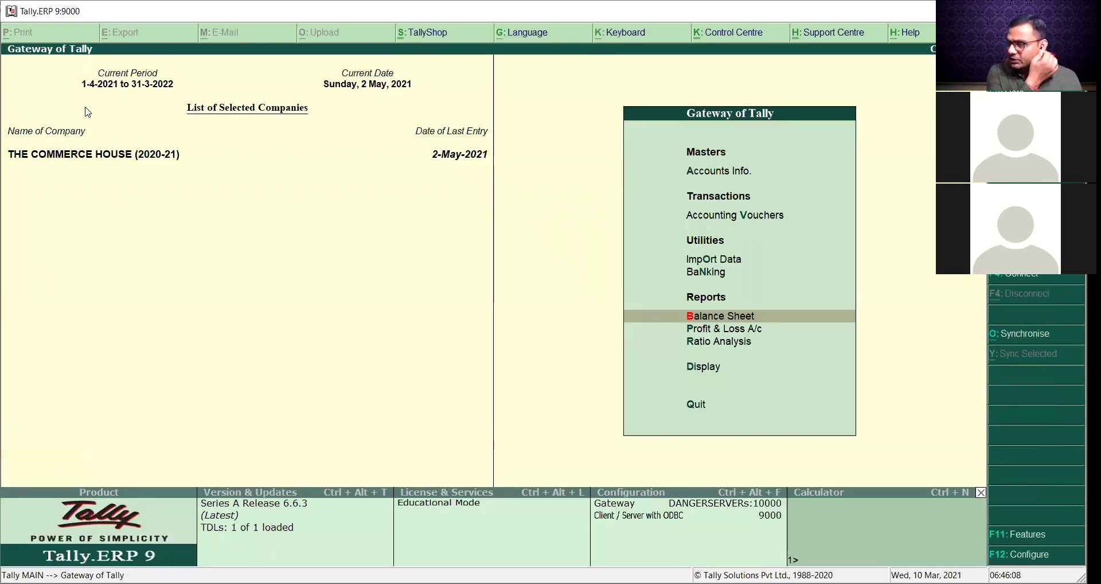
View the Profit & Loss A/c with the Indirect Expenses group expanded into its ledgers, and return to the Gateway of Tally
key(Down)
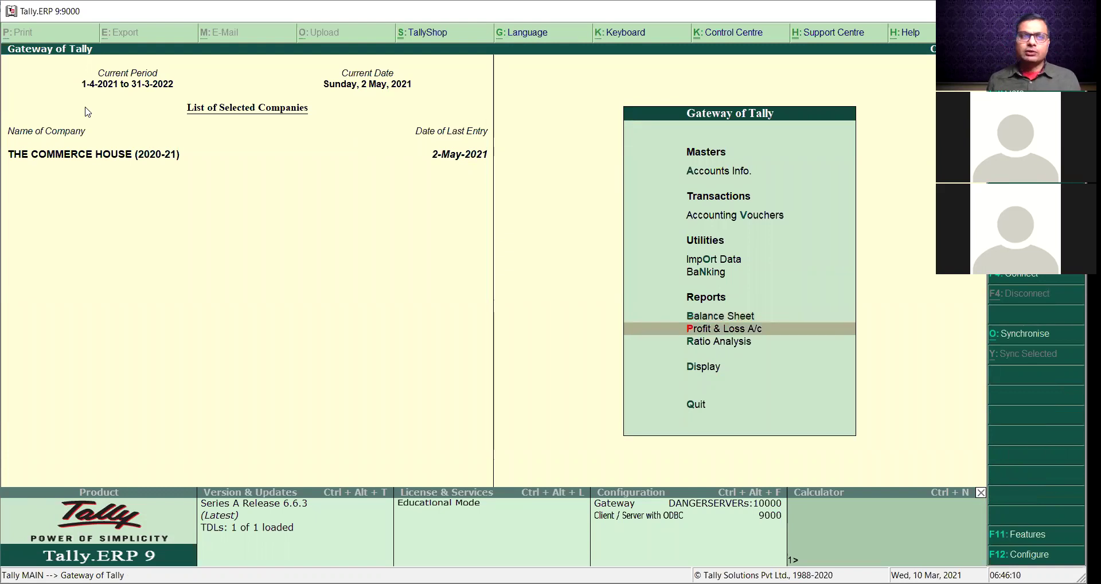
key(Return)
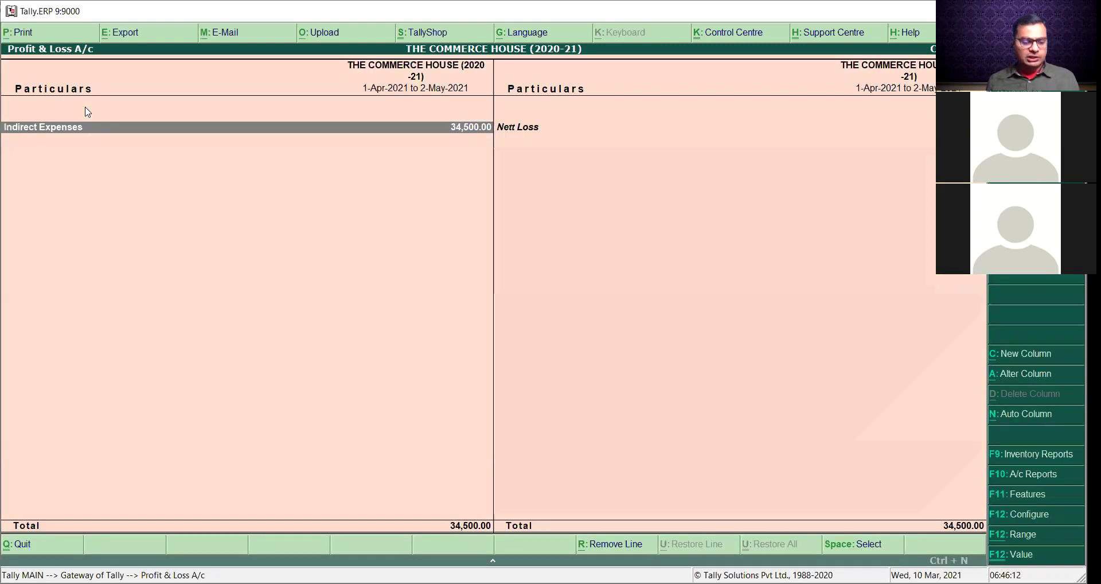
key(shift+Return)
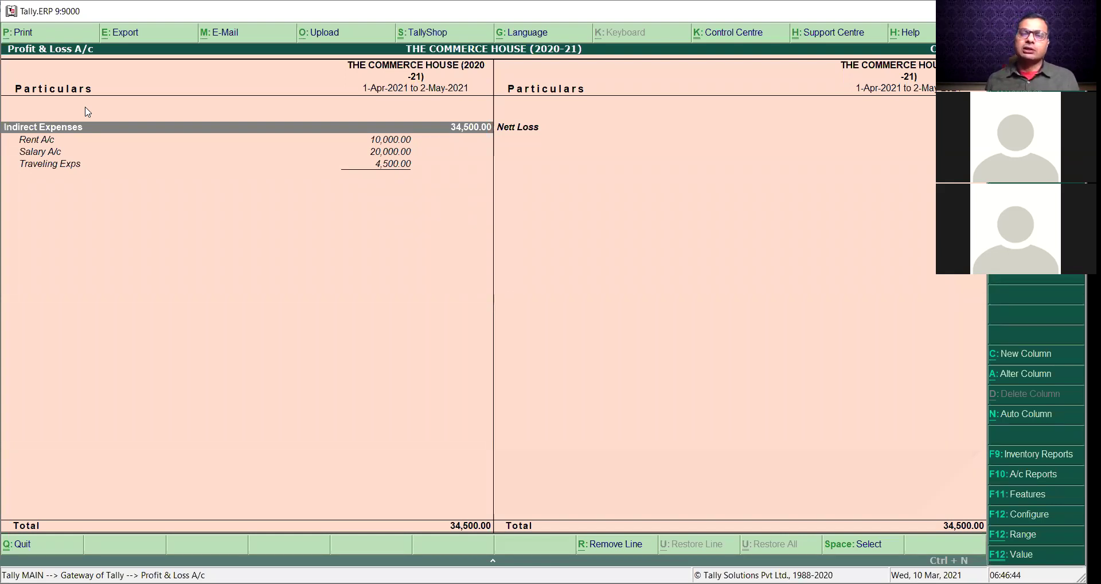
key(Escape)
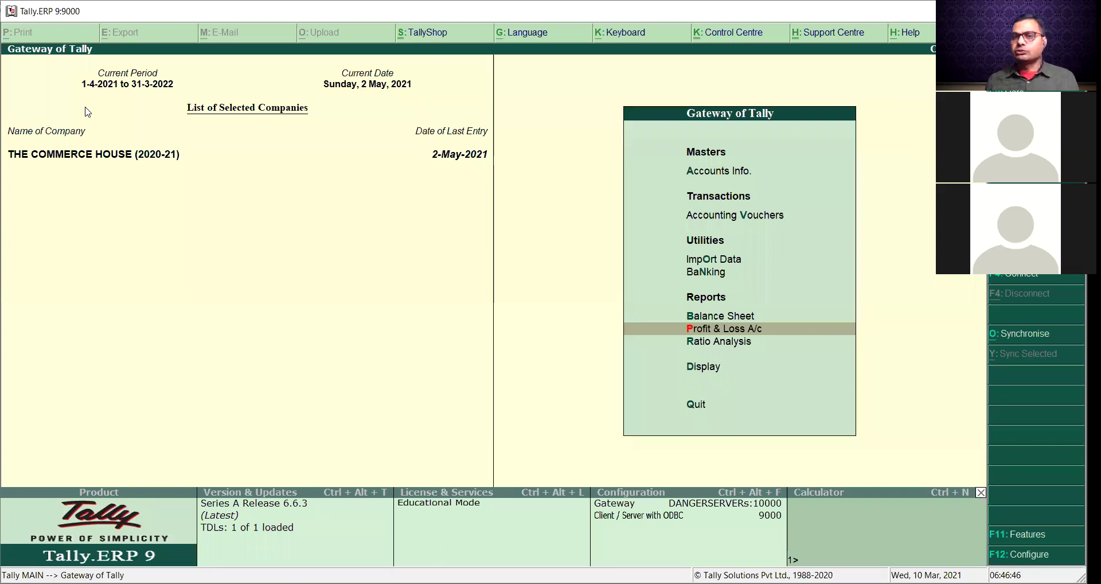
key(Home)
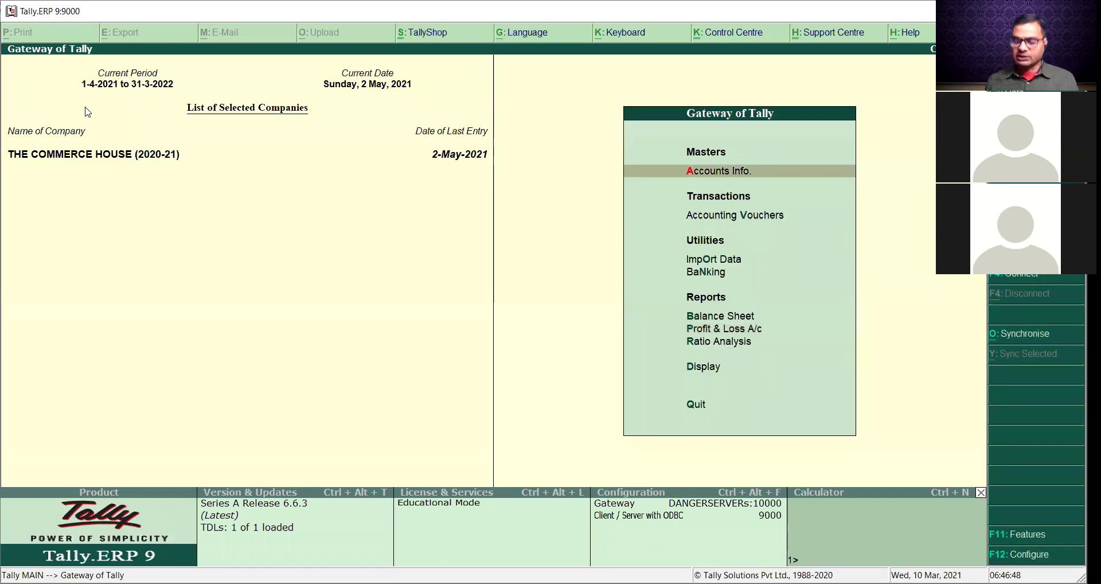
key(Down)
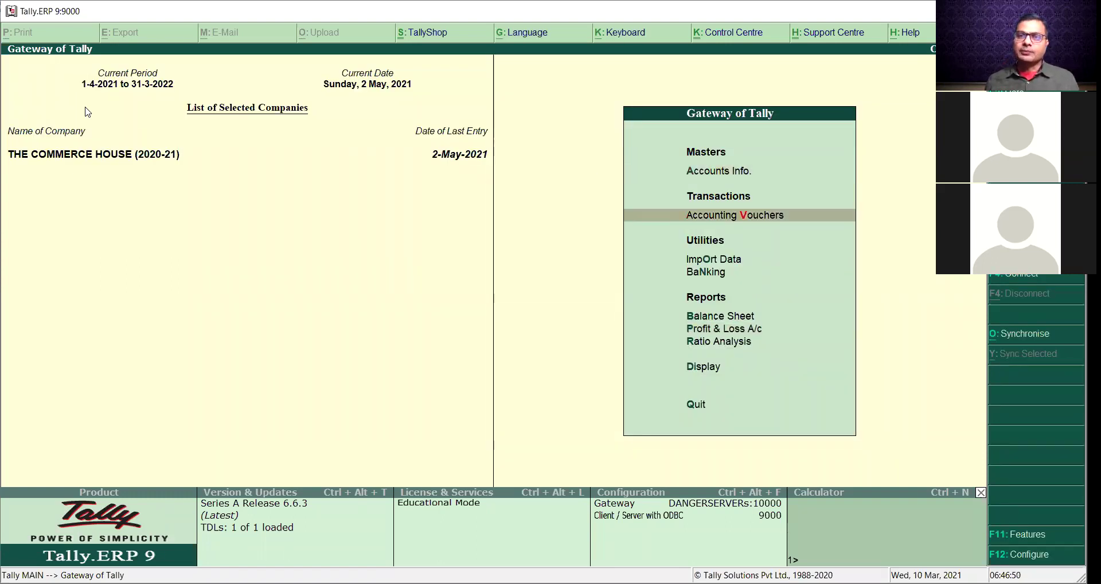
key(Return)
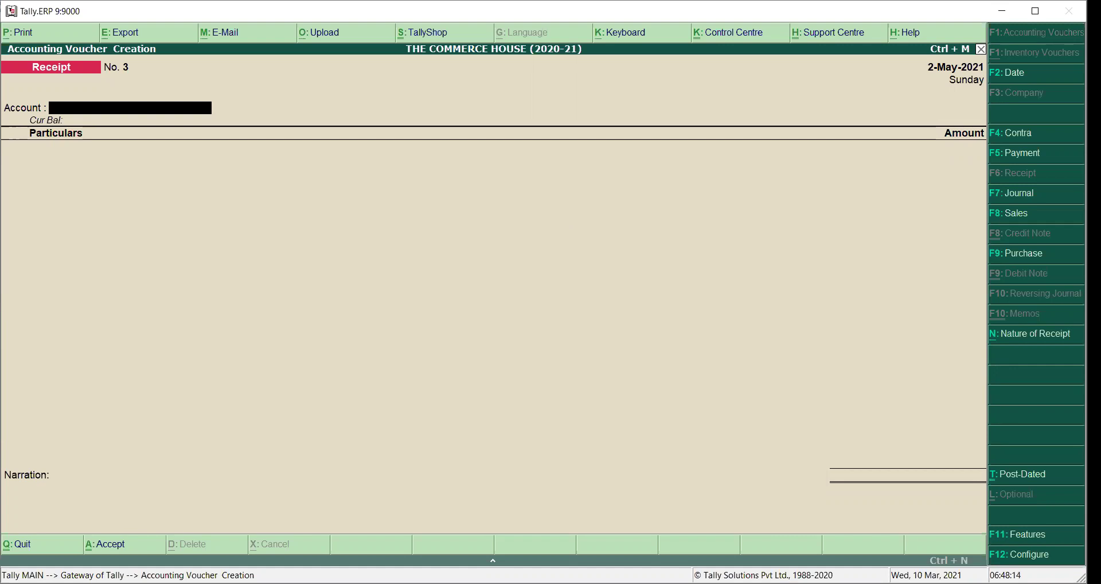
key(Escape)
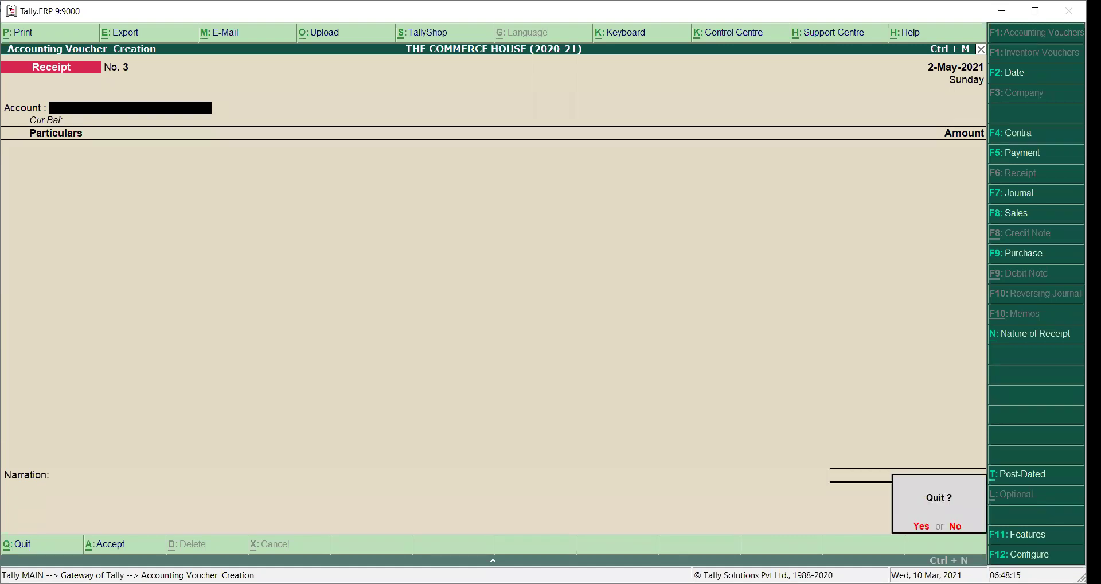
key(y)
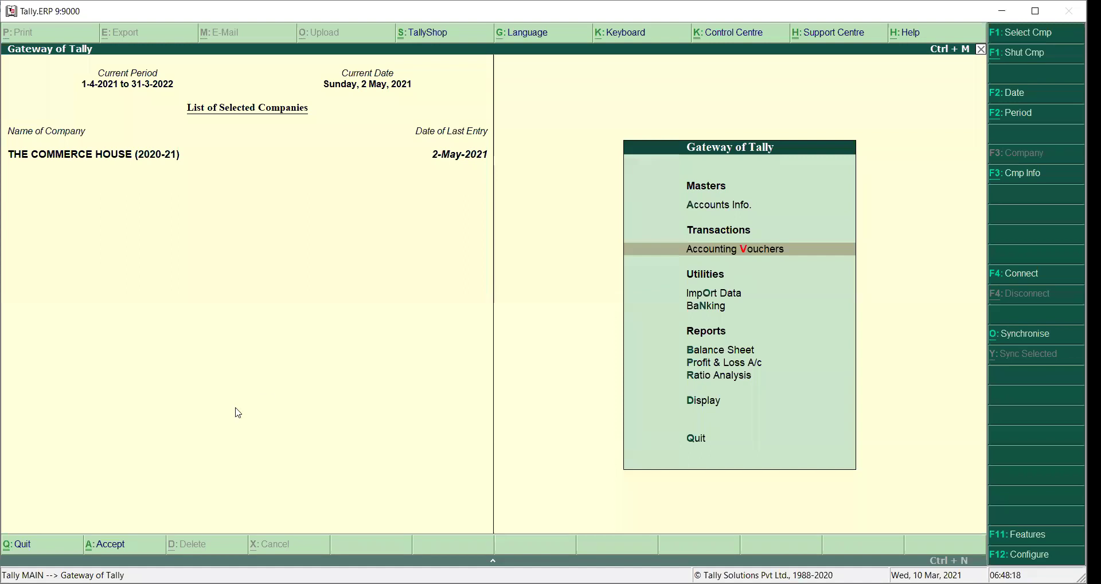